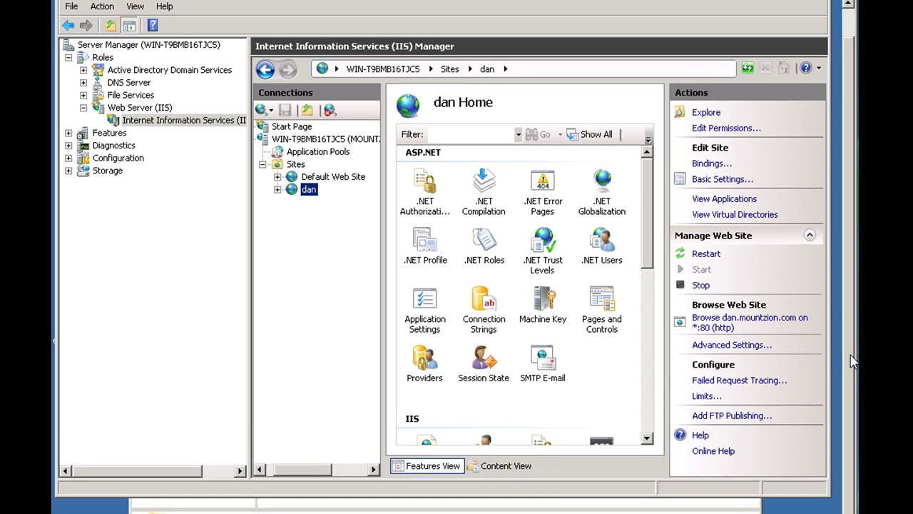
Switch to the dan folder window at C:\inetpub\ftproot\mountzion\dan showing index.html
{"action": "left_click", "coordinate": [214, 512]}
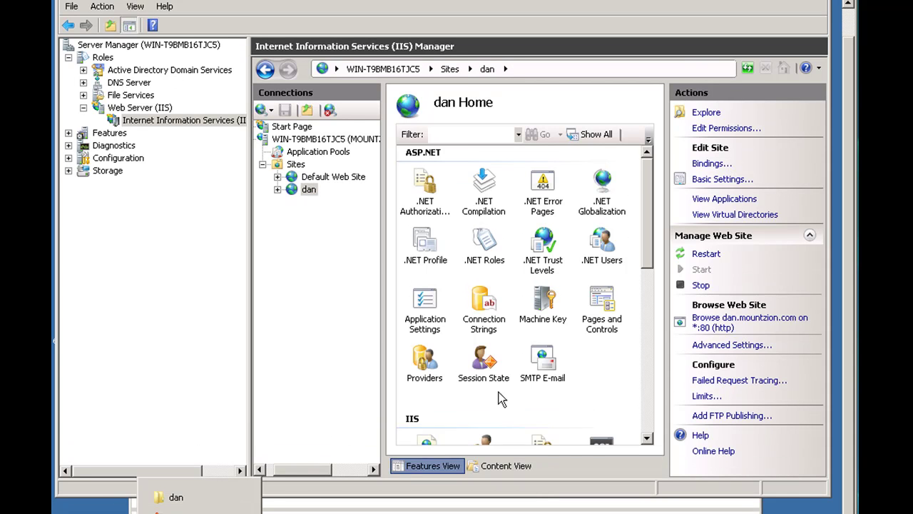
{"action": "left_click", "coordinate": [176, 497]}
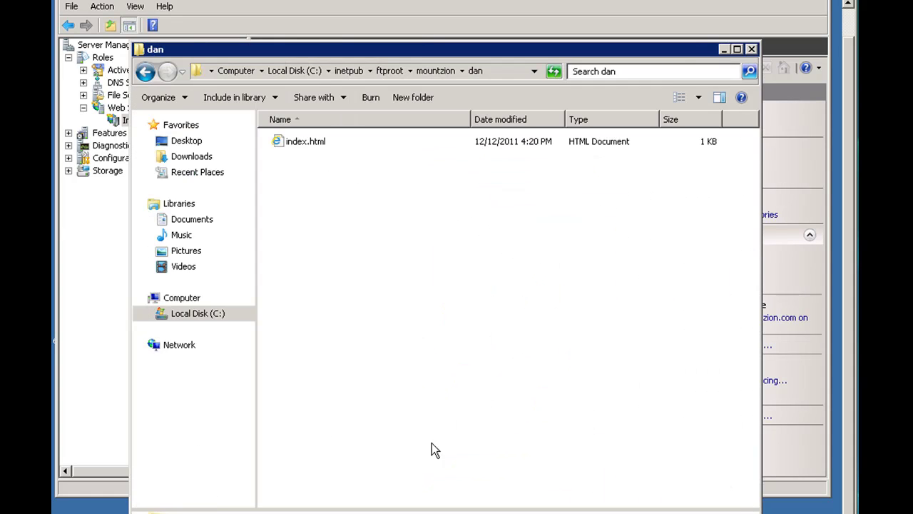
Go up to C:\inetpub, nudge the window into place and select wwwroot
{"action": "left_click", "coordinate": [389, 71]}
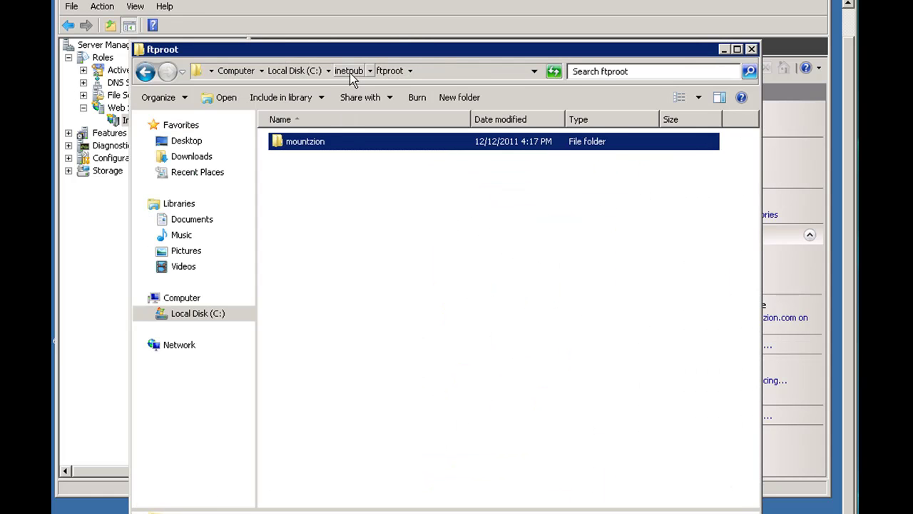
{"action": "left_click", "coordinate": [349, 70]}
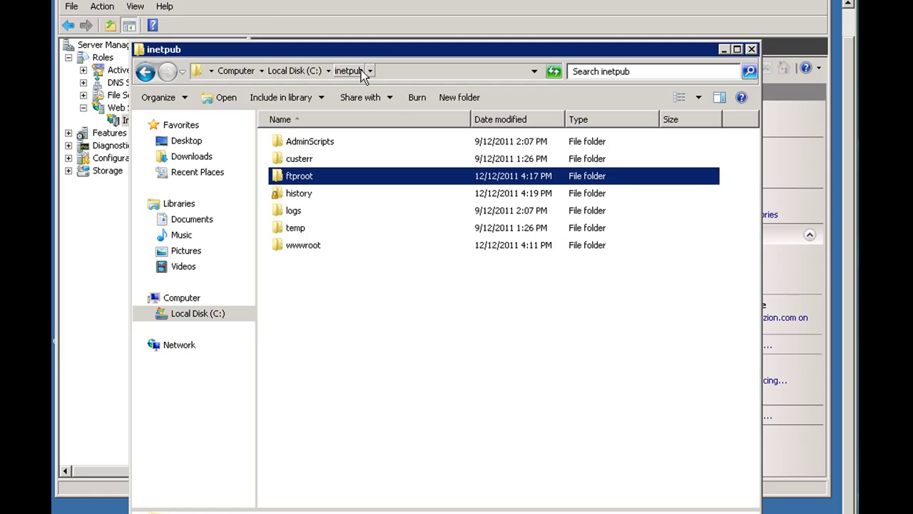
{"action": "left_click_drag", "start_coordinate": [386, 58], "coordinate": [396, 73]}
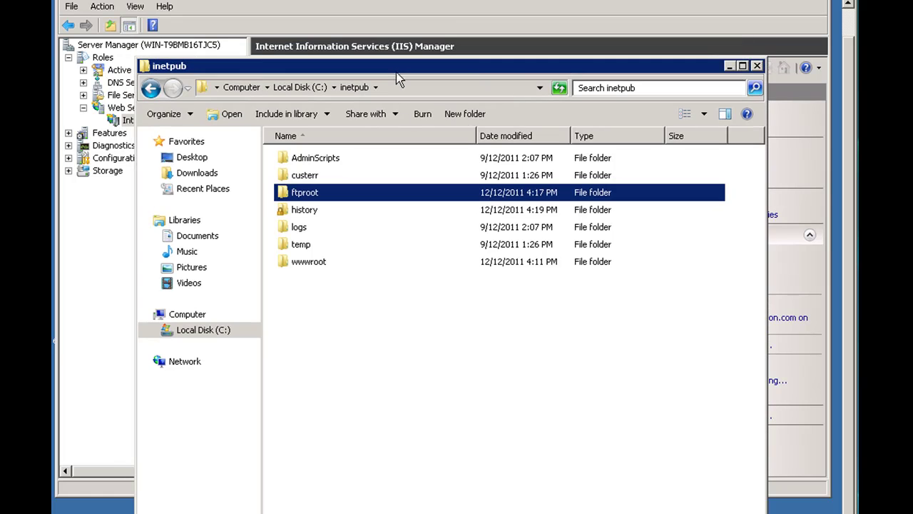
{"action": "left_click", "coordinate": [302, 265]}
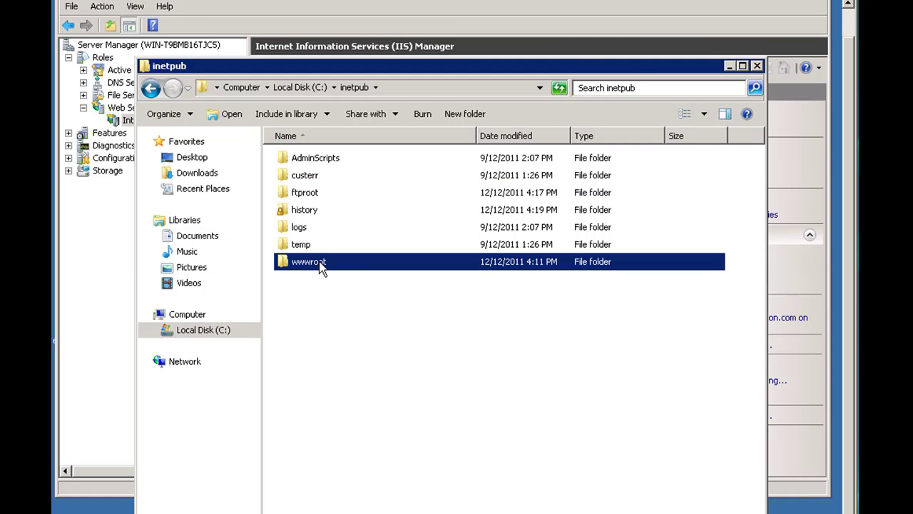
{"action": "mouse_move", "coordinate": [322, 266]}
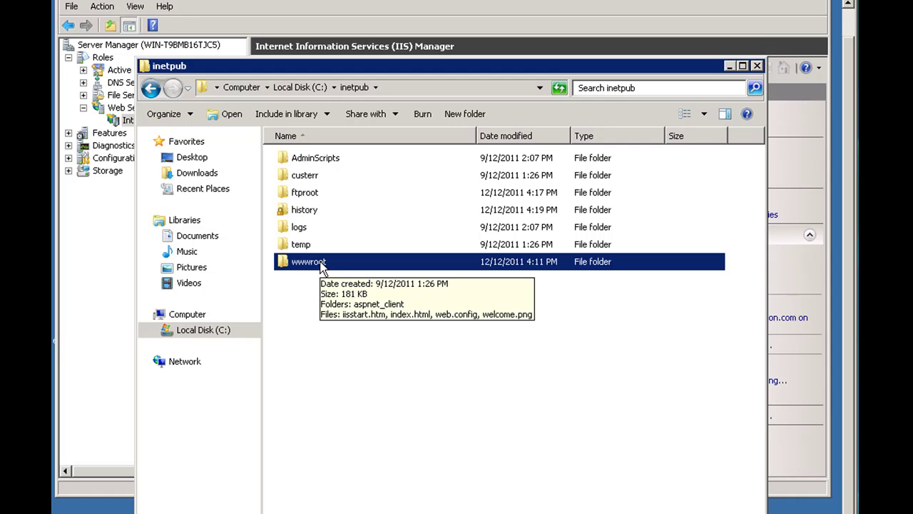
Browse into ftproot and mountzion to the dan folder, then return to inetpub
{"action": "double_click", "coordinate": [308, 197]}
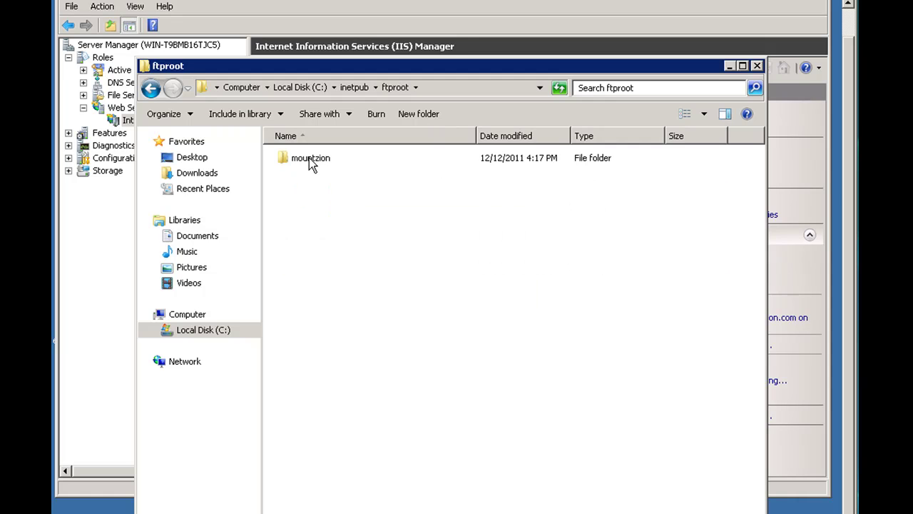
{"action": "double_click", "coordinate": [309, 157]}
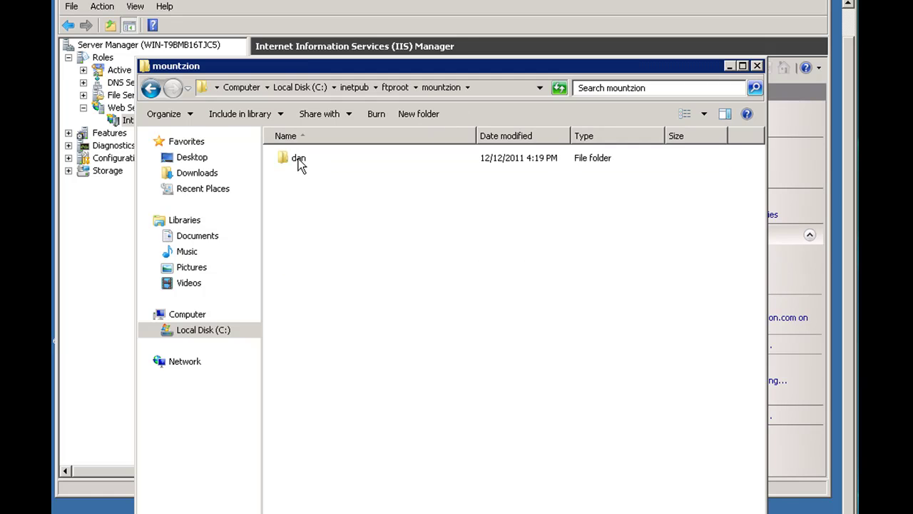
{"action": "left_click", "coordinate": [299, 163]}
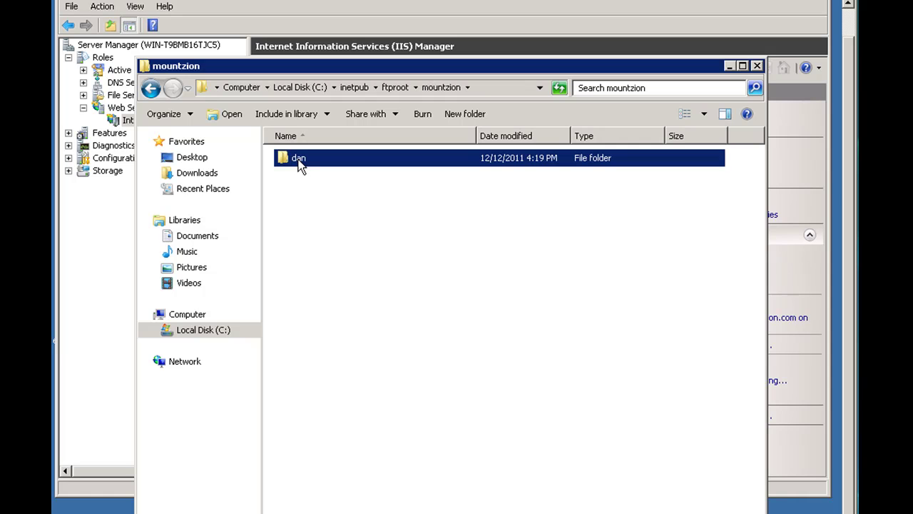
{"action": "left_click", "coordinate": [357, 88]}
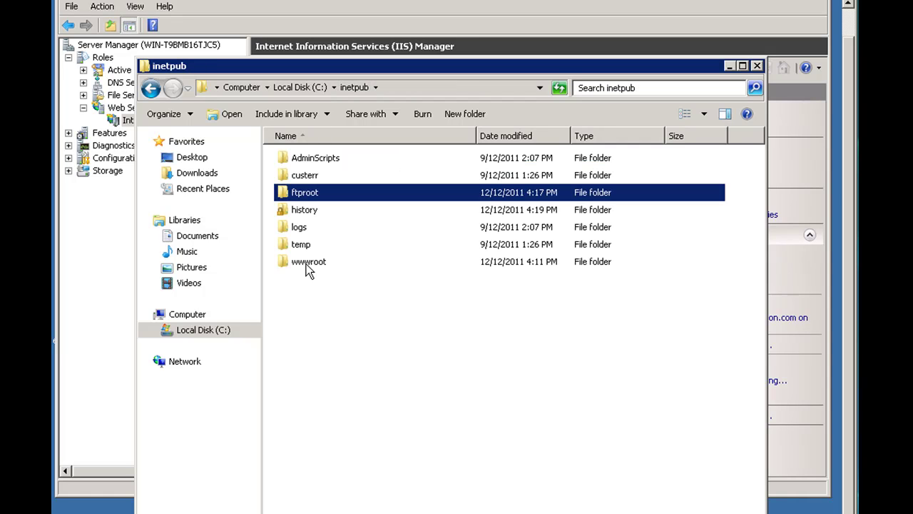
{"action": "left_click", "coordinate": [306, 264]}
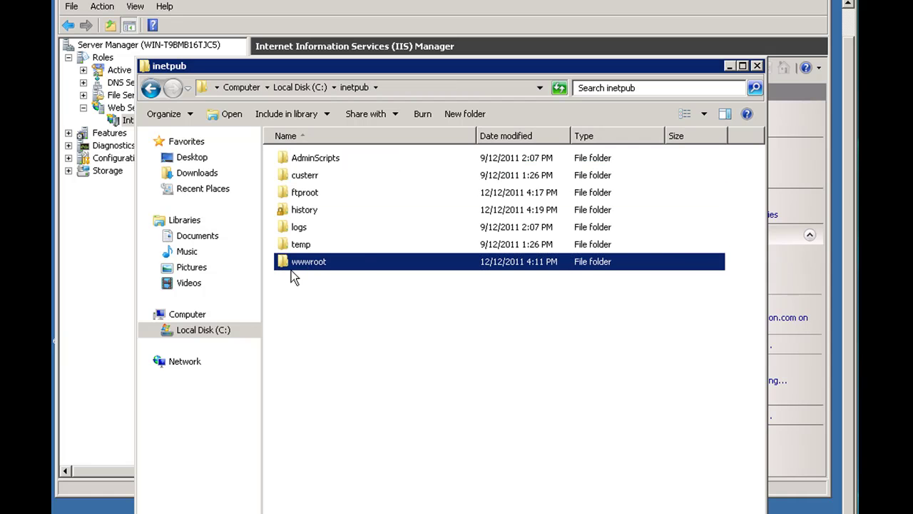
{"action": "key", "text": "super"}
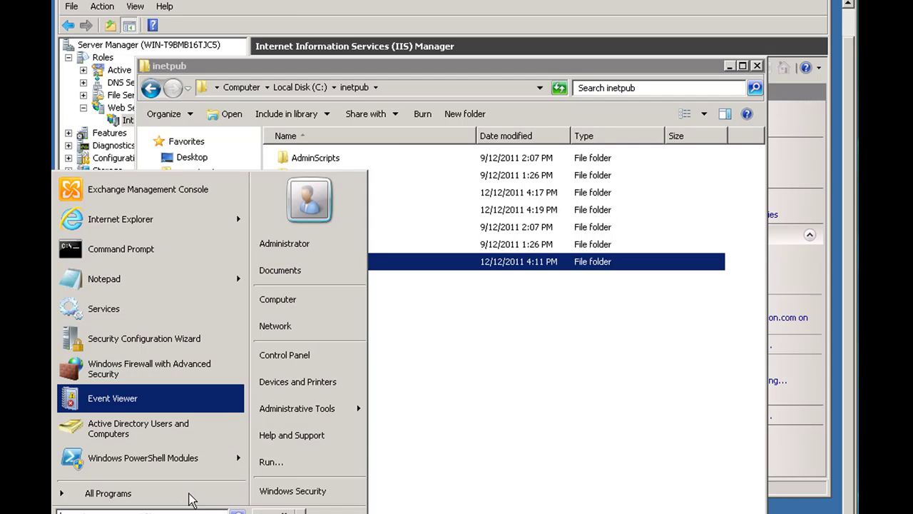
Launch Active Directory Users and Computers and close the open user properties
{"action": "mouse_move", "coordinate": [292, 414]}
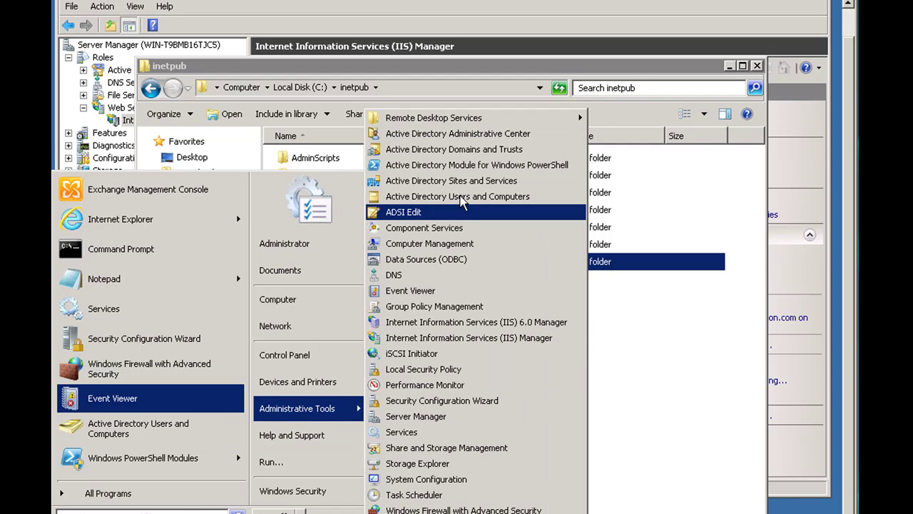
{"action": "left_click", "coordinate": [462, 199]}
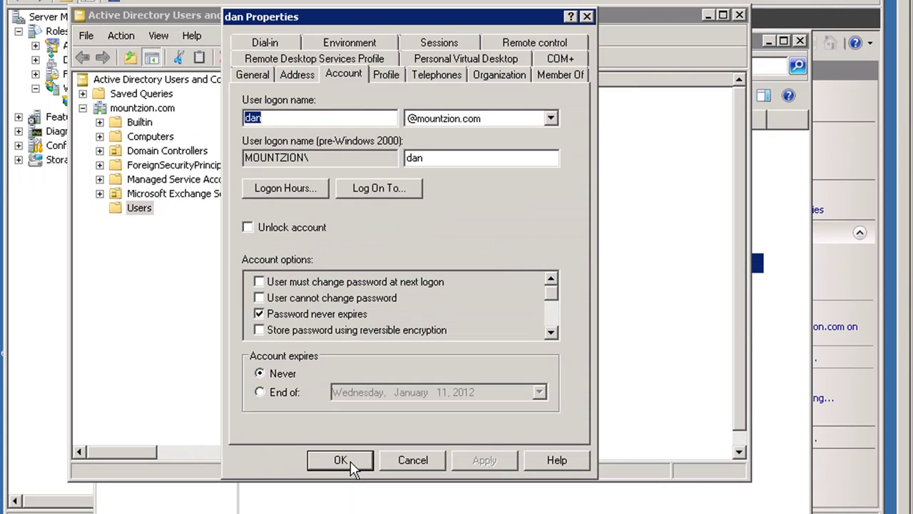
{"action": "left_click", "coordinate": [341, 460]}
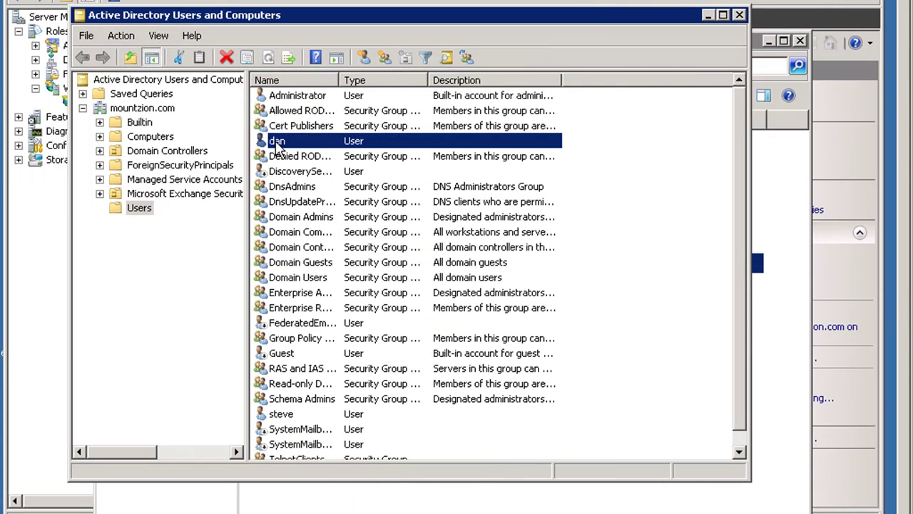
Reset the dan account's password, entering and confirming the new password
{"action": "right_click", "coordinate": [277, 143]}
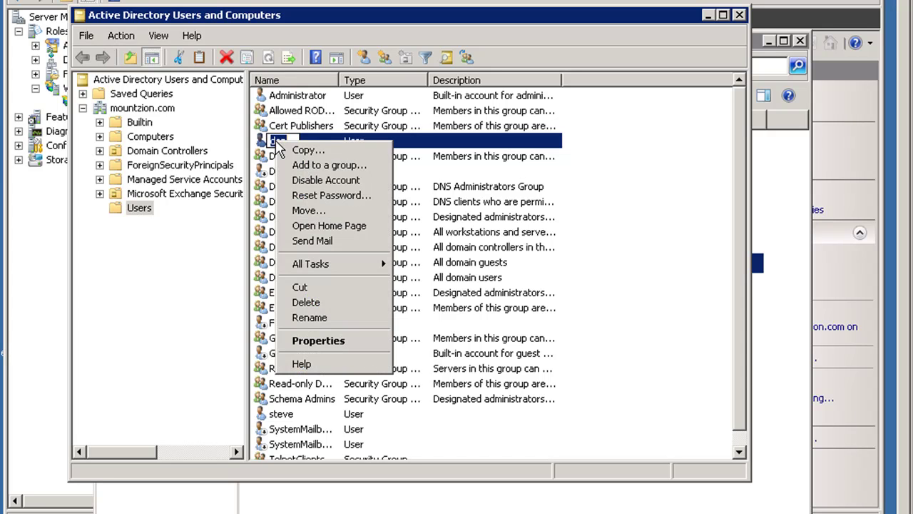
{"action": "left_click", "coordinate": [328, 200]}
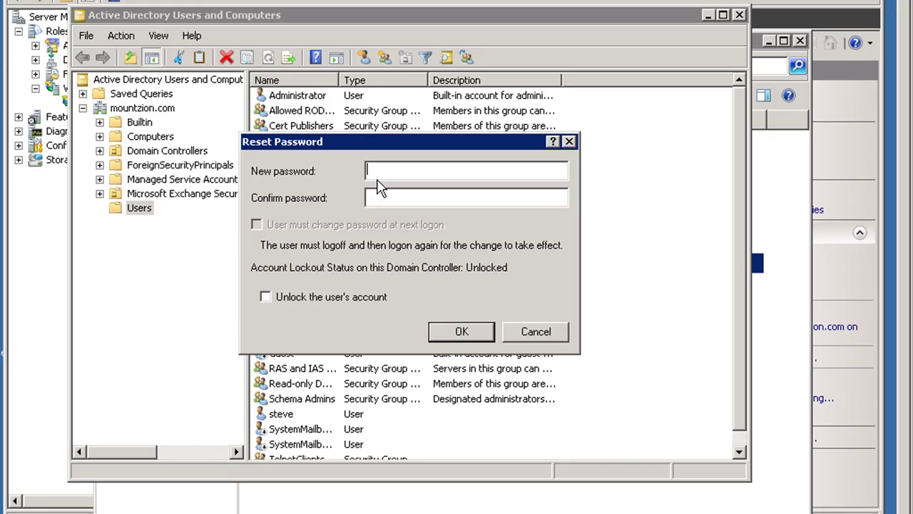
{"action": "type", "text": "Password01"}
{"action": "key", "text": "Tab"}
{"action": "type", "text": "Passwo"}
{"action": "left_click", "coordinate": [467, 339]}
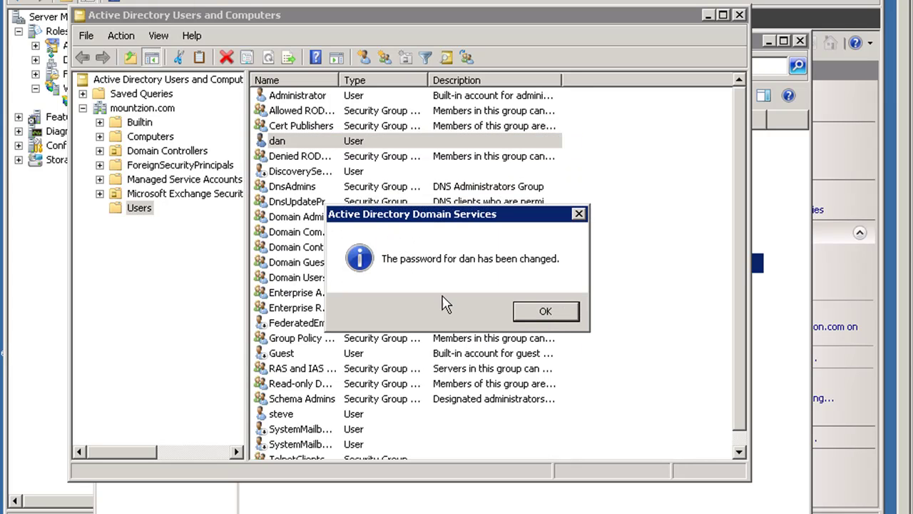
{"action": "left_click", "coordinate": [550, 314]}
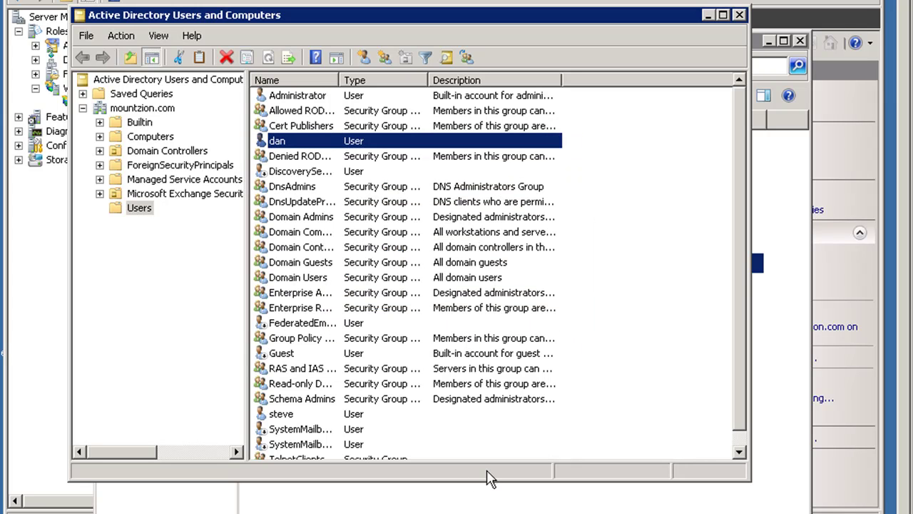
{"action": "right_click", "coordinate": [633, 330]}
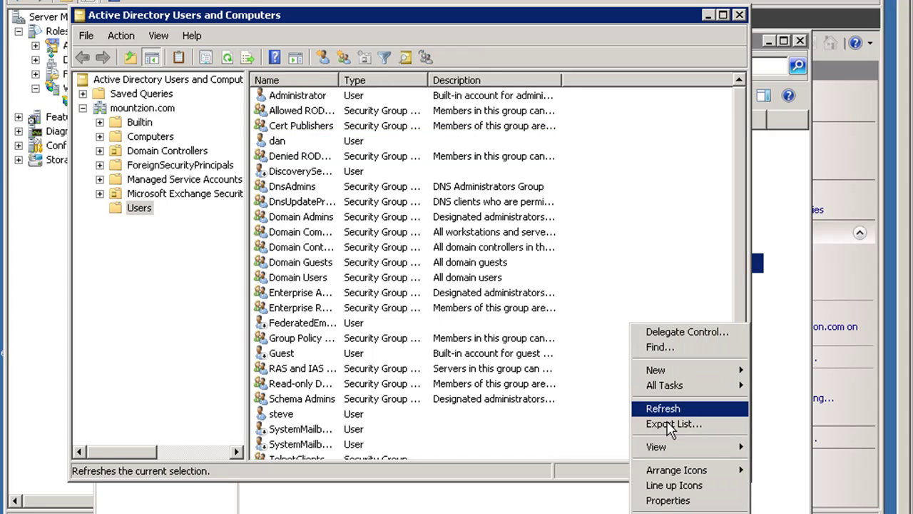
Start a new user with first name and logon name webadmin
{"action": "mouse_move", "coordinate": [672, 376]}
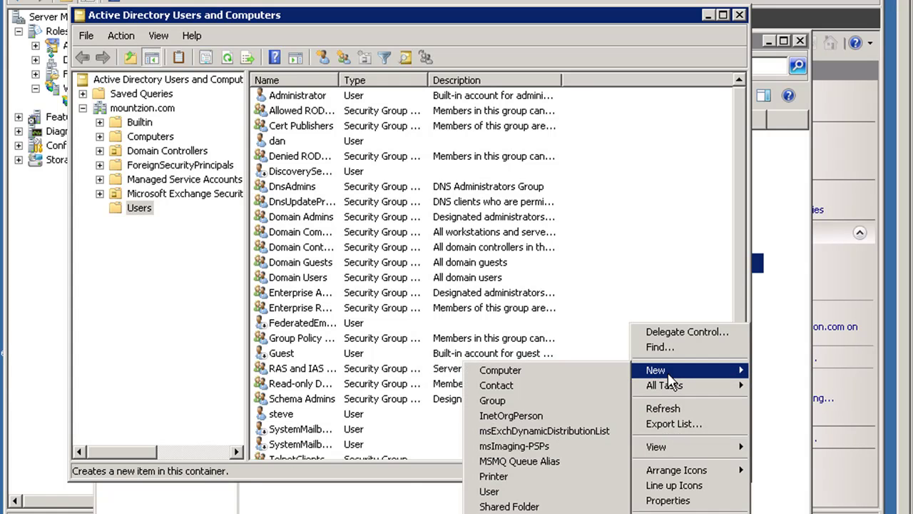
{"action": "left_click", "coordinate": [503, 491]}
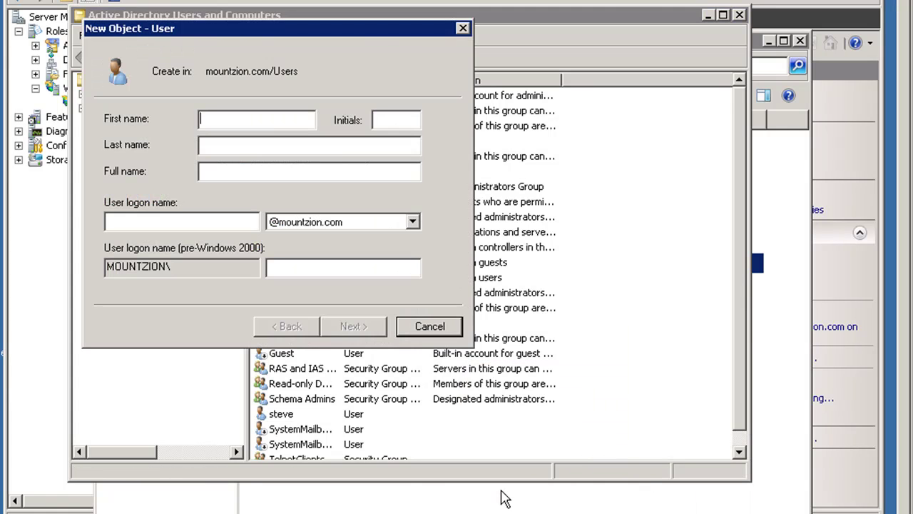
{"action": "type", "text": "webadmin"}
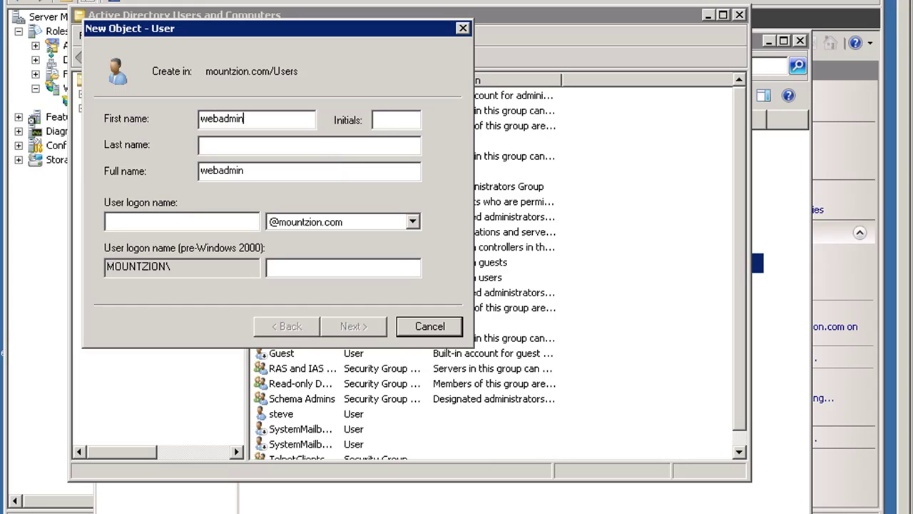
{"action": "left_click", "coordinate": [231, 224]}
{"action": "type", "text": "webadmin"}
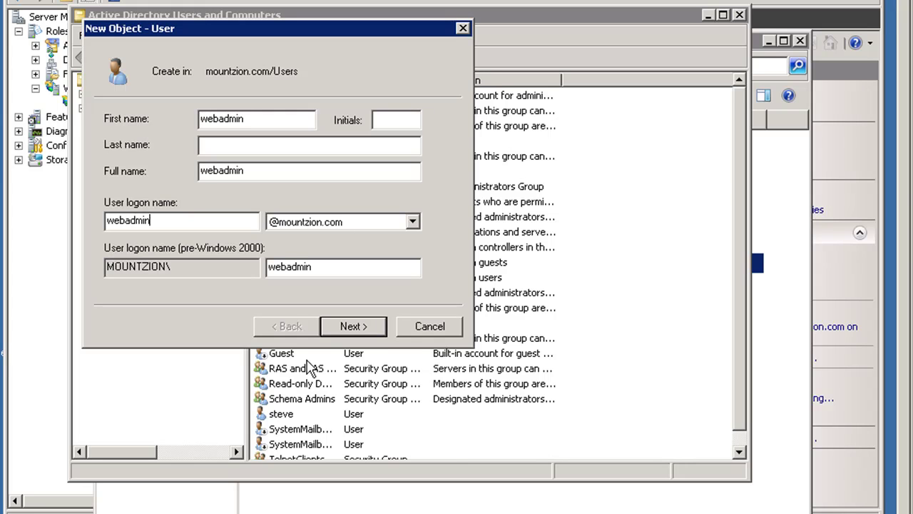
{"action": "left_click", "coordinate": [374, 329]}
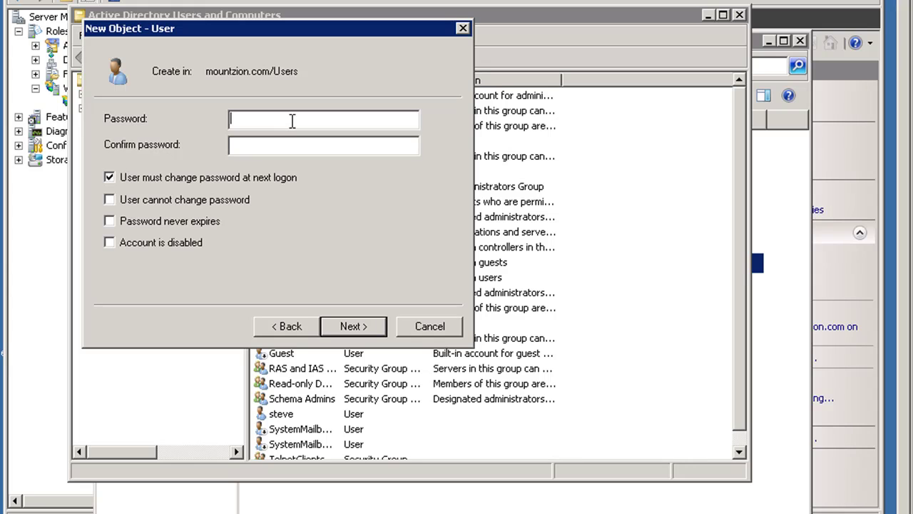
Set its password, no change at next logon, never expires, and finish
{"action": "type", "text": "Password1!"}
{"action": "key", "text": "Tab"}
{"action": "type", "text": "Passwor"}
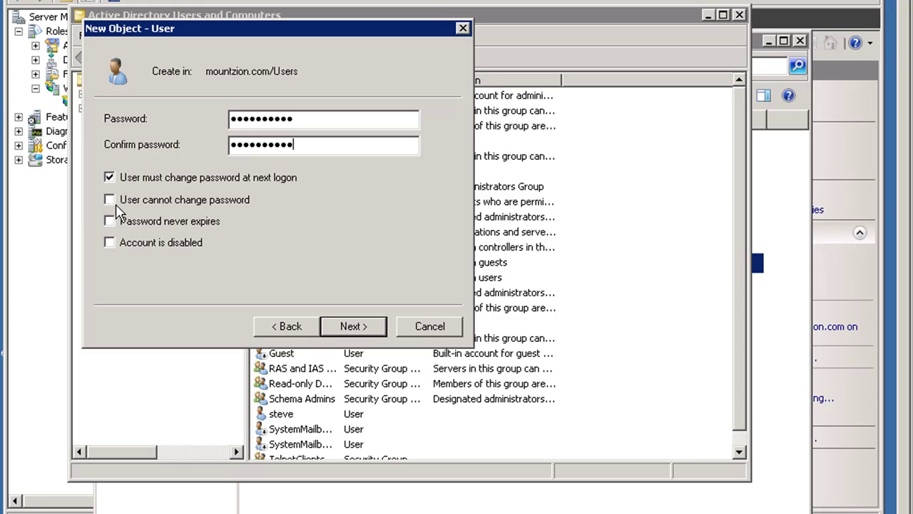
{"action": "left_click", "coordinate": [111, 178]}
{"action": "left_click", "coordinate": [110, 221]}
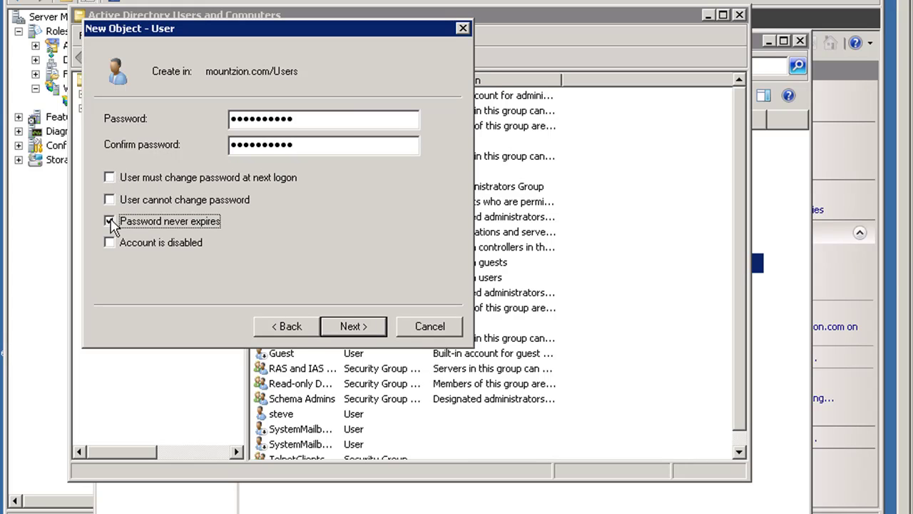
{"action": "left_click", "coordinate": [358, 330]}
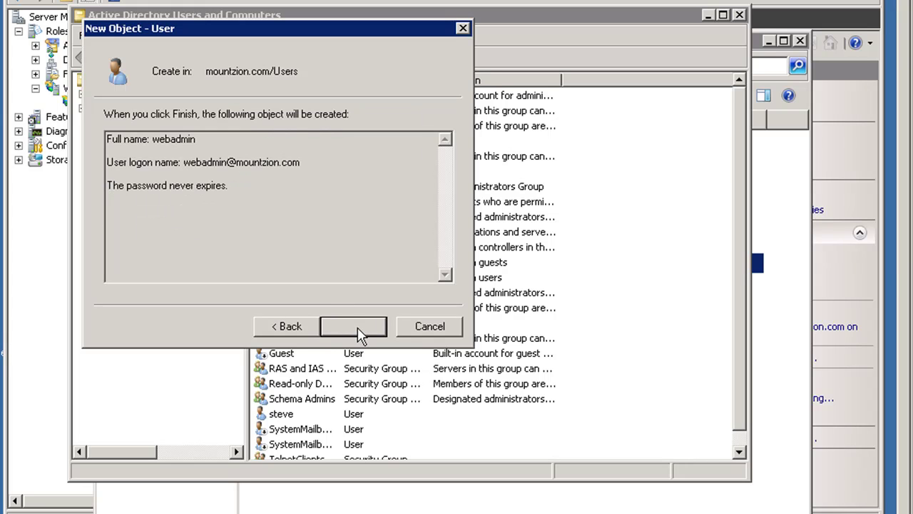
{"action": "left_click", "coordinate": [356, 326]}
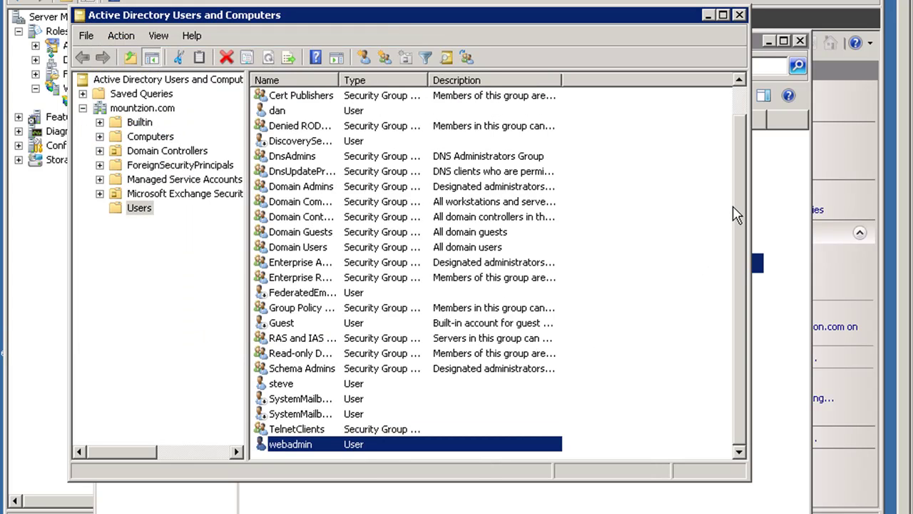
Add webadmin to the Administrators group from its Member Of tab
{"action": "mouse_move", "coordinate": [740, 245]}
{"action": "left_mouse_down"}
{"action": "mouse_move", "coordinate": [734, 147]}
{"action": "mouse_move", "coordinate": [734, 254]}
{"action": "left_mouse_up"}
{"action": "double_click", "coordinate": [299, 447]}
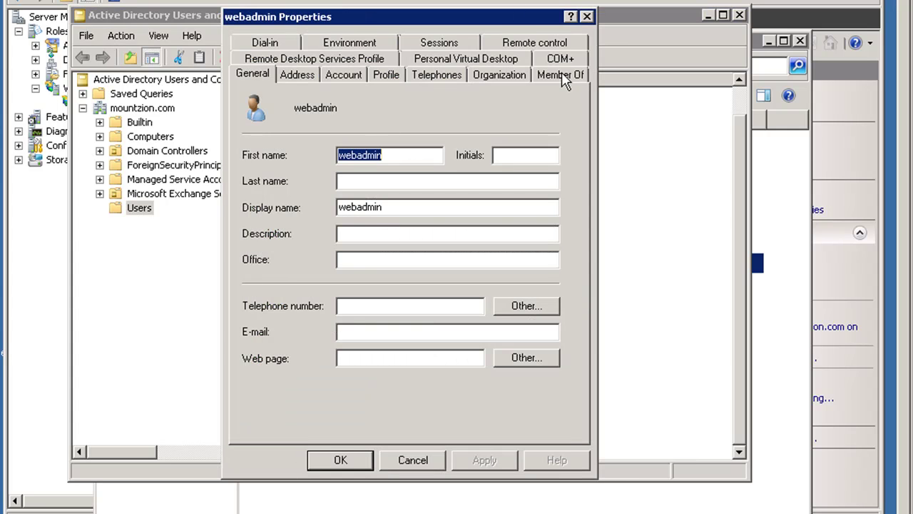
{"action": "left_click", "coordinate": [561, 76]}
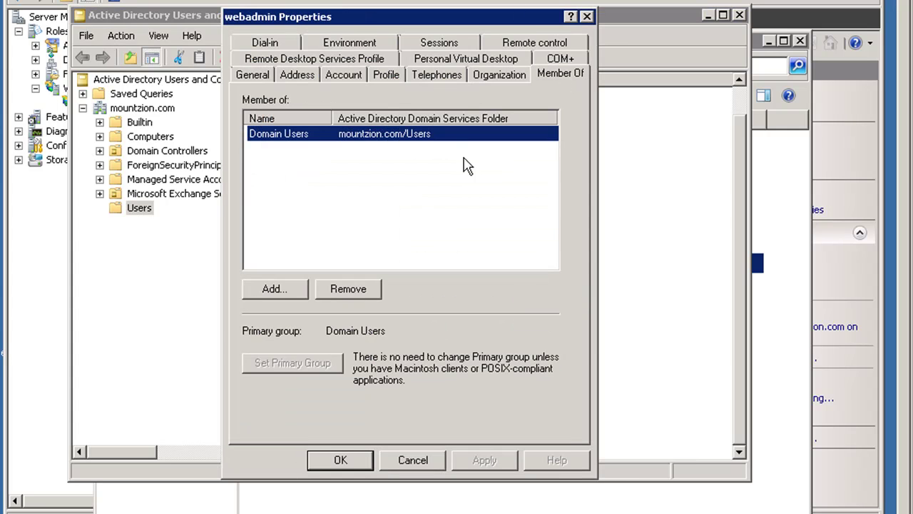
{"action": "left_click", "coordinate": [276, 292]}
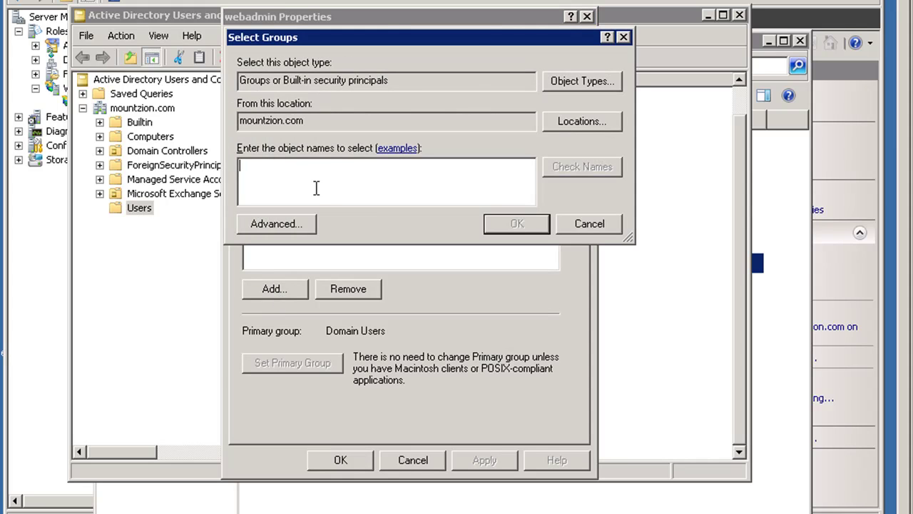
{"action": "type", "text": "admin"}
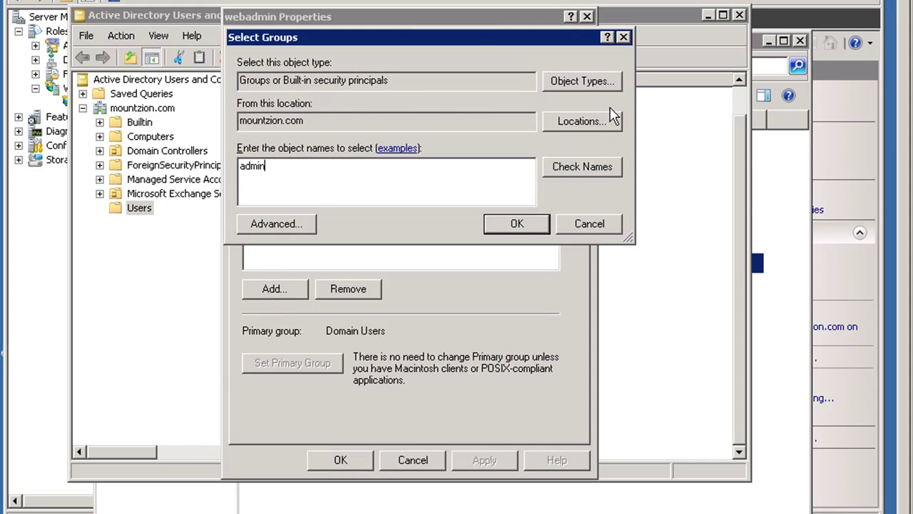
{"action": "left_click", "coordinate": [602, 174]}
{"action": "left_click", "coordinate": [513, 226]}
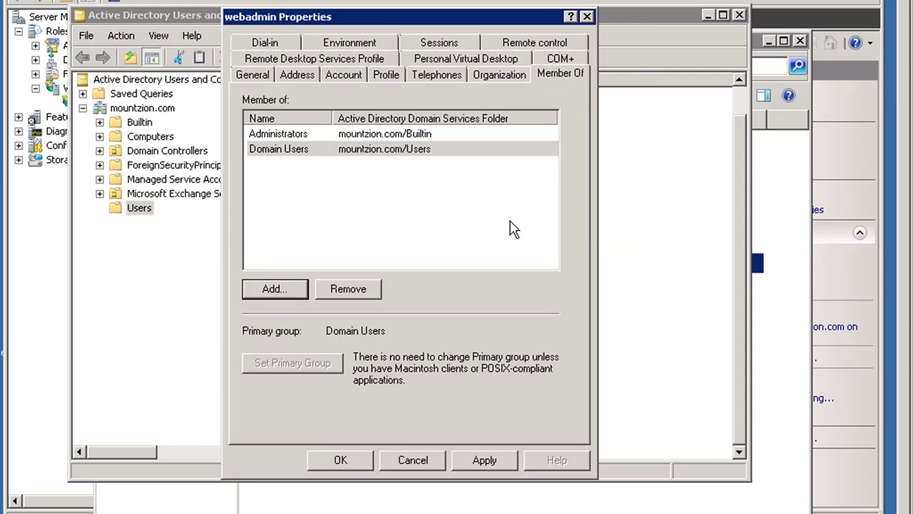
Add webadmin to Domain Admins by checking names matching 'dom'
{"action": "left_click", "coordinate": [274, 289]}
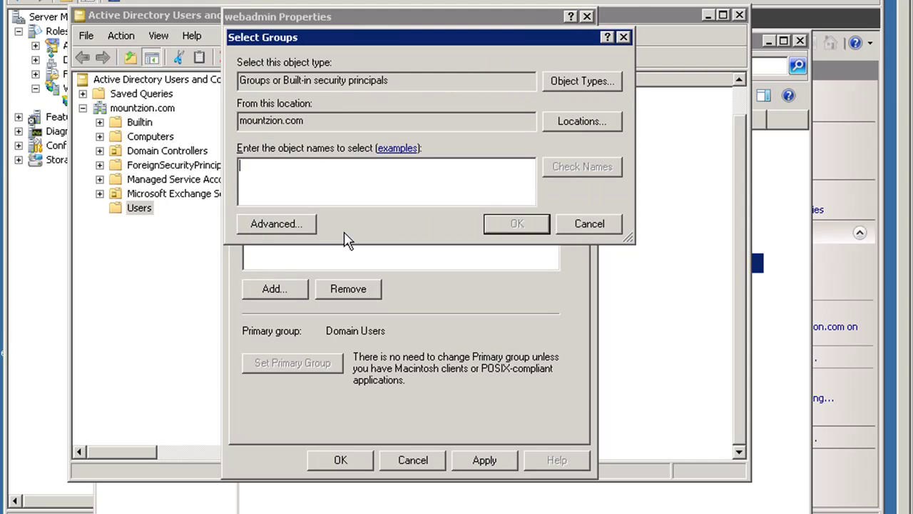
{"action": "type", "text": "domain"}
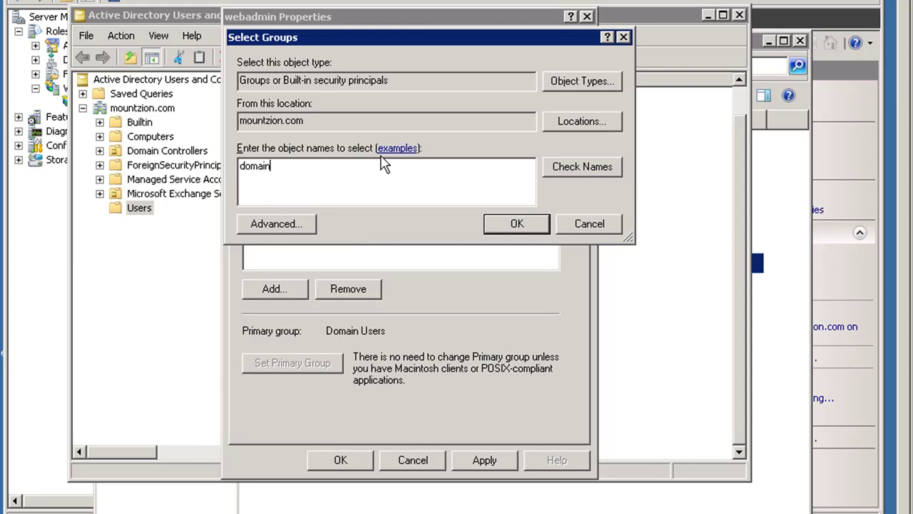
{"action": "left_click", "coordinate": [559, 168]}
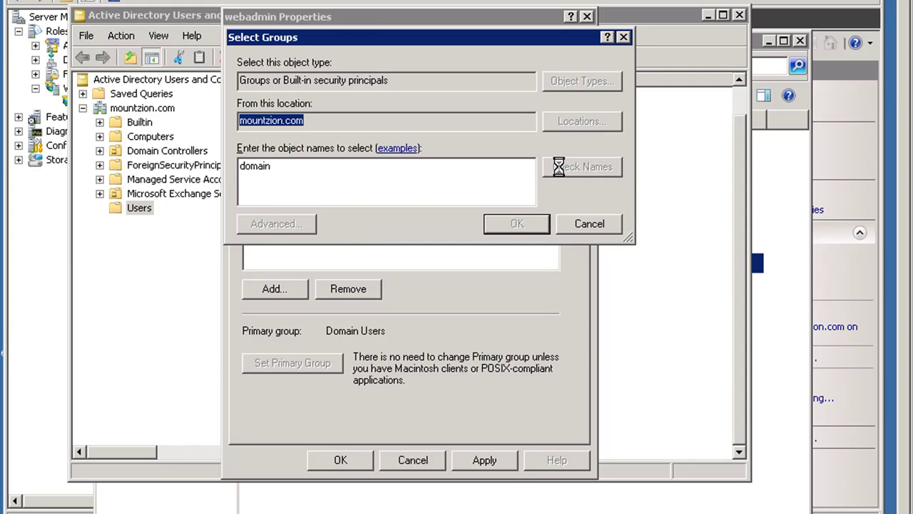
{"action": "left_click", "coordinate": [330, 163]}
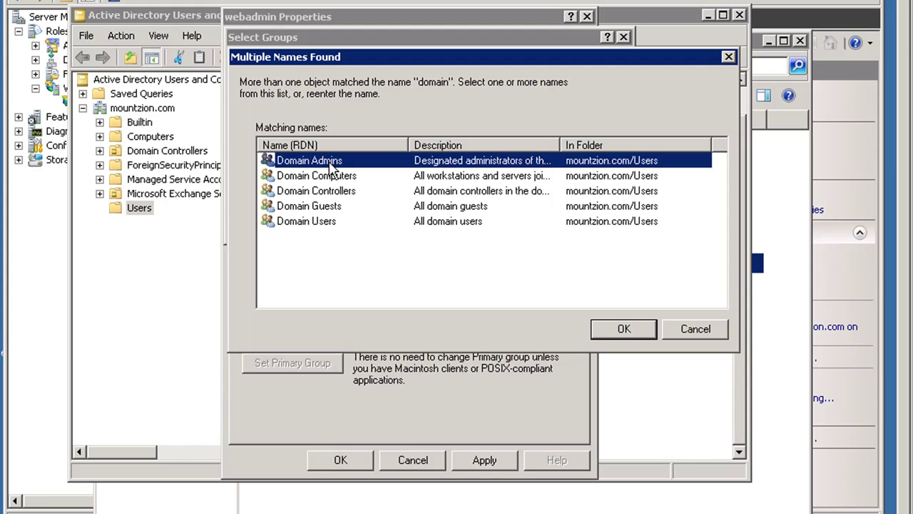
{"action": "left_click", "coordinate": [605, 328]}
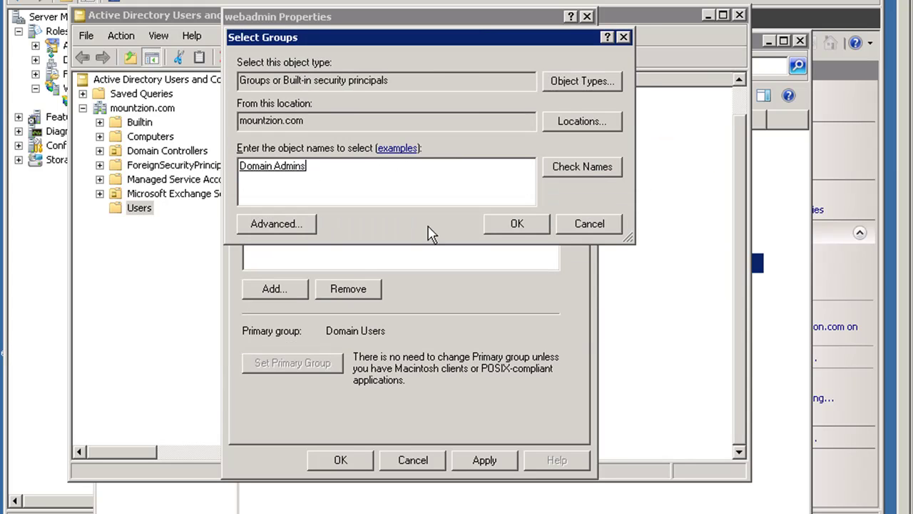
{"action": "left_click", "coordinate": [508, 227]}
Review the listed group memberships and save webadmin's properties
{"action": "left_click", "coordinate": [278, 163]}
{"action": "left_click", "coordinate": [278, 150]}
{"action": "left_click", "coordinate": [279, 134]}
{"action": "left_click", "coordinate": [281, 149]}
{"action": "left_click", "coordinate": [279, 165]}
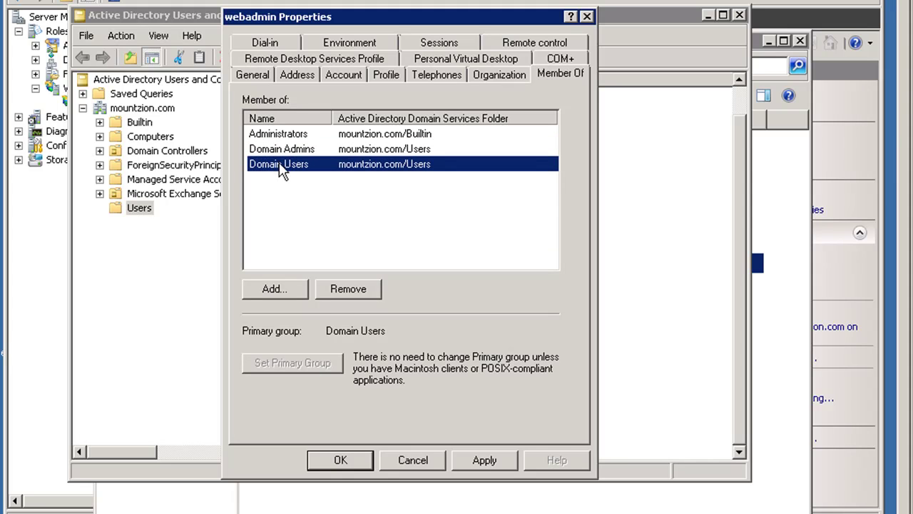
{"action": "left_click", "coordinate": [341, 461]}
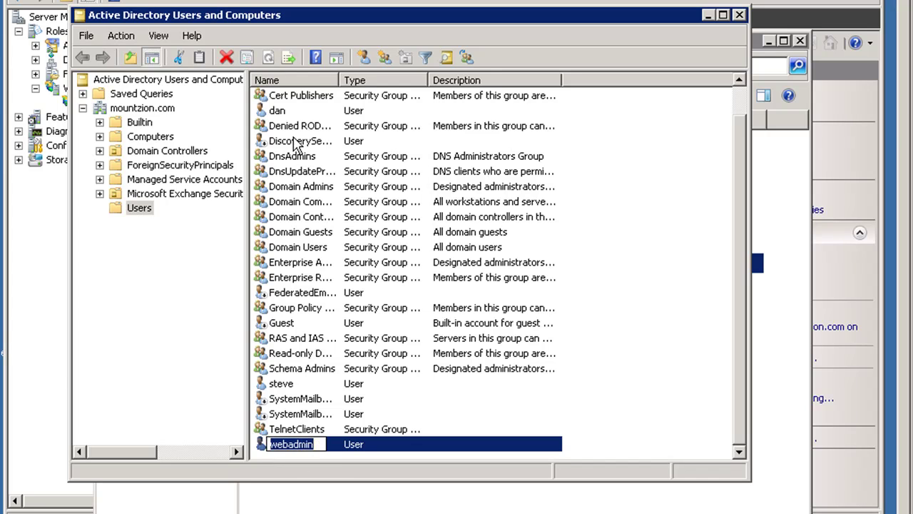
{"action": "left_click", "coordinate": [285, 114]}
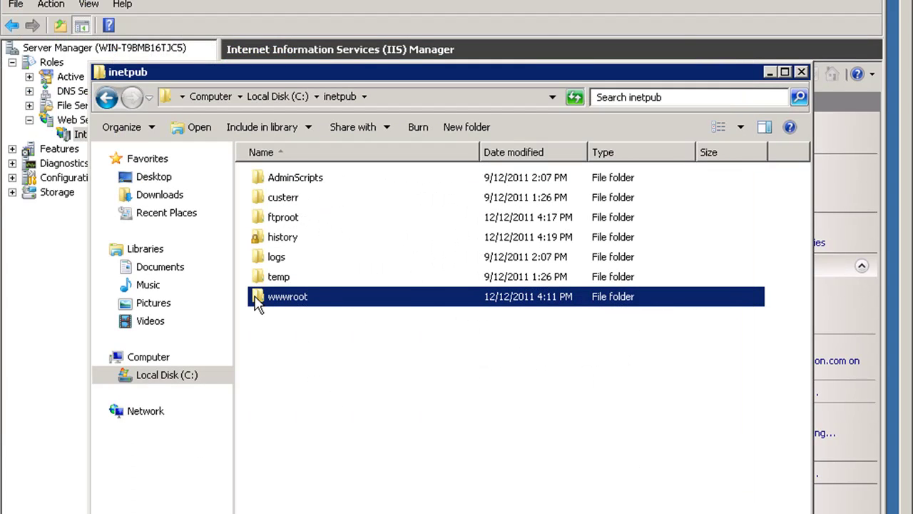
Open the wwwroot folder's Properties on the Security tab
{"action": "right_click", "coordinate": [257, 304]}
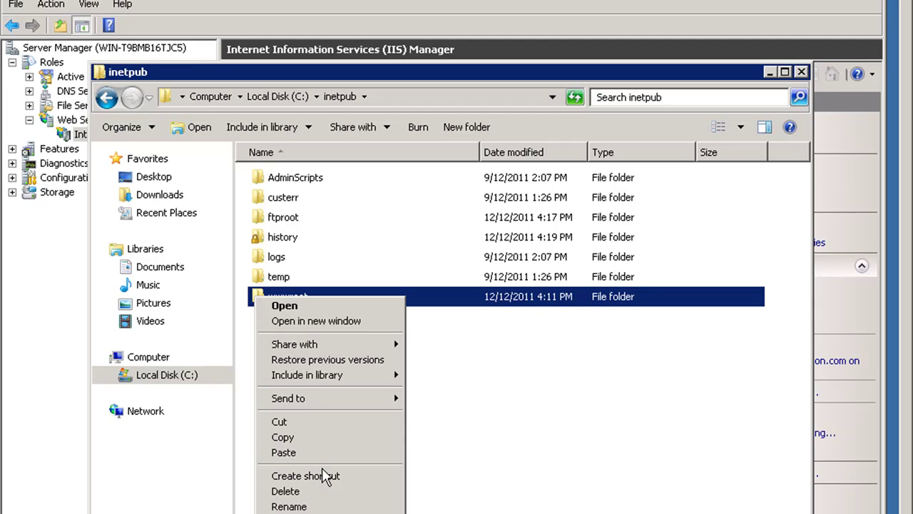
{"action": "left_click", "coordinate": [321, 513]}
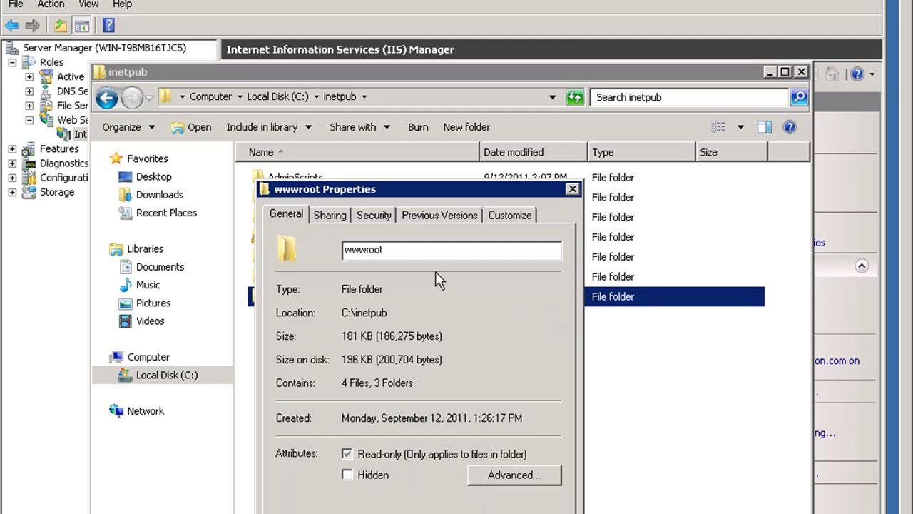
{"action": "left_click", "coordinate": [376, 217]}
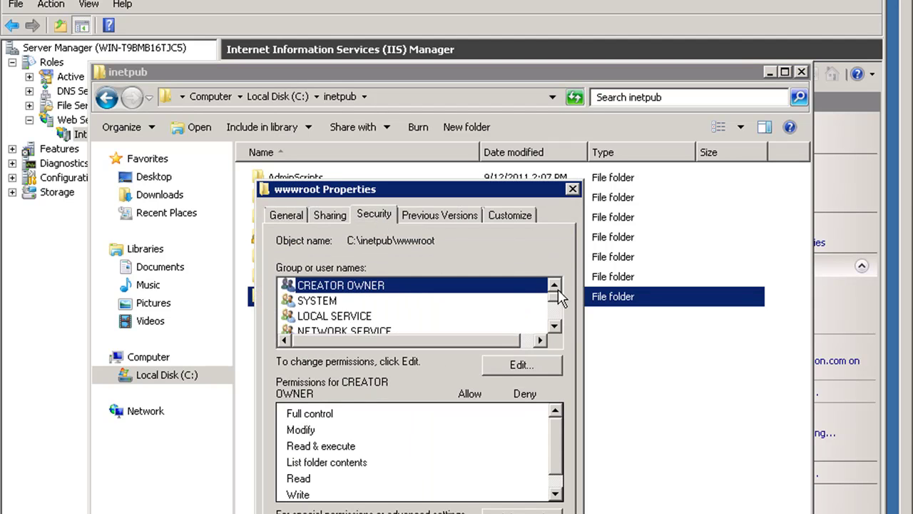
{"action": "left_click", "coordinate": [554, 326]}
{"action": "left_click", "coordinate": [555, 327]}
{"action": "left_click", "coordinate": [555, 327]}
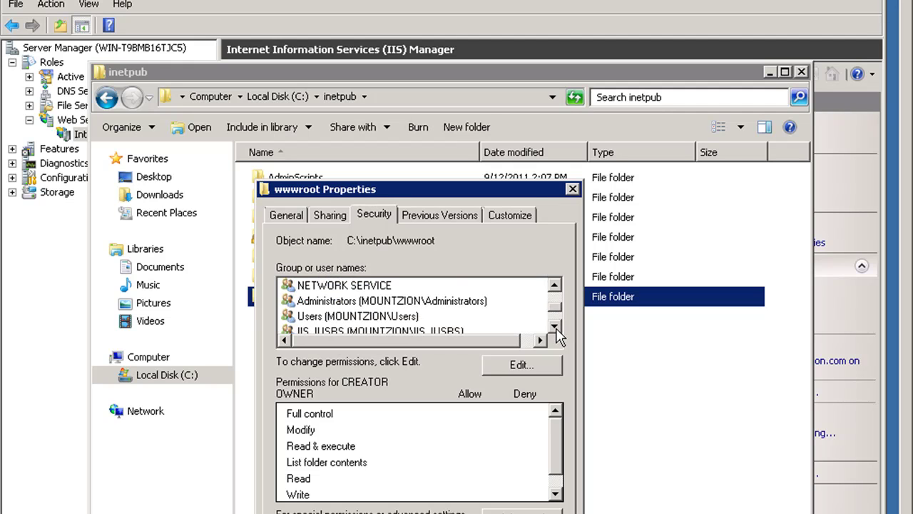
Inspect Administrators, Users and IIS_IUSRS permissions, close the dialog, and minimize Explorer
{"action": "left_click", "coordinate": [468, 300]}
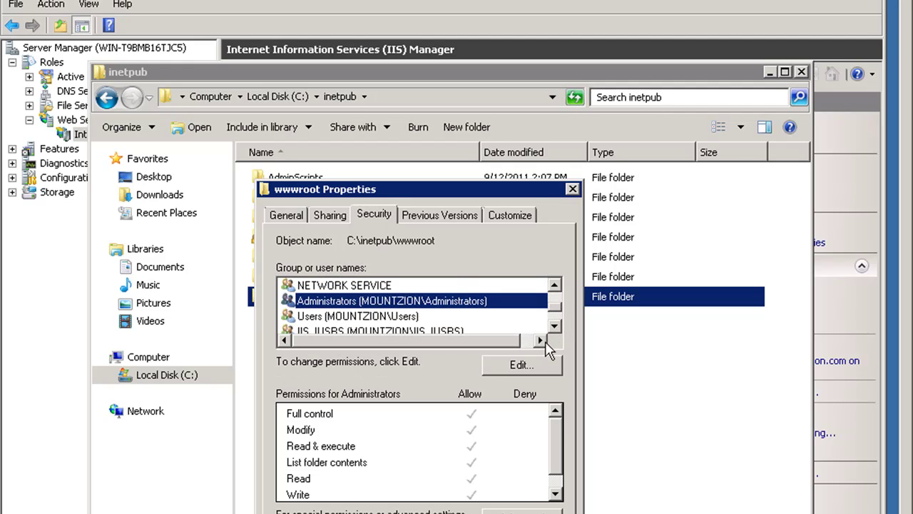
{"action": "left_click", "coordinate": [555, 326]}
{"action": "left_click", "coordinate": [555, 326]}
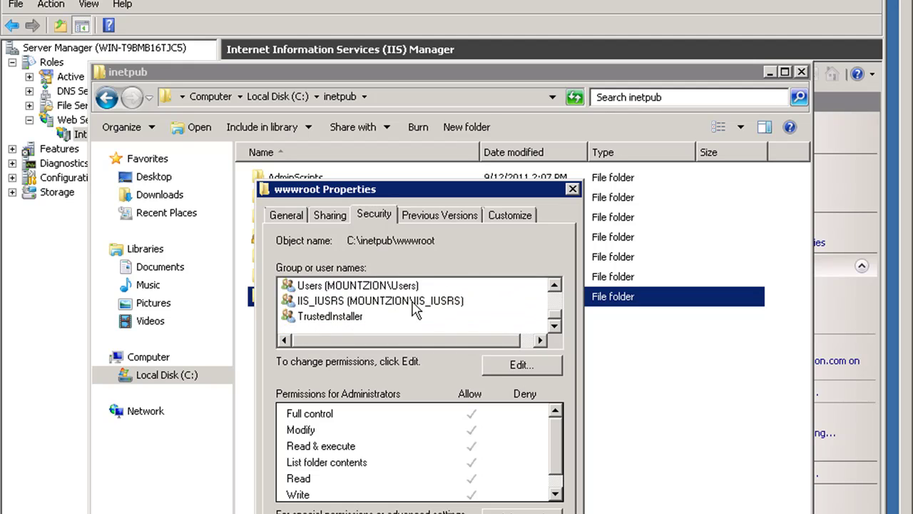
{"action": "left_click", "coordinate": [420, 288]}
{"action": "left_click", "coordinate": [422, 303]}
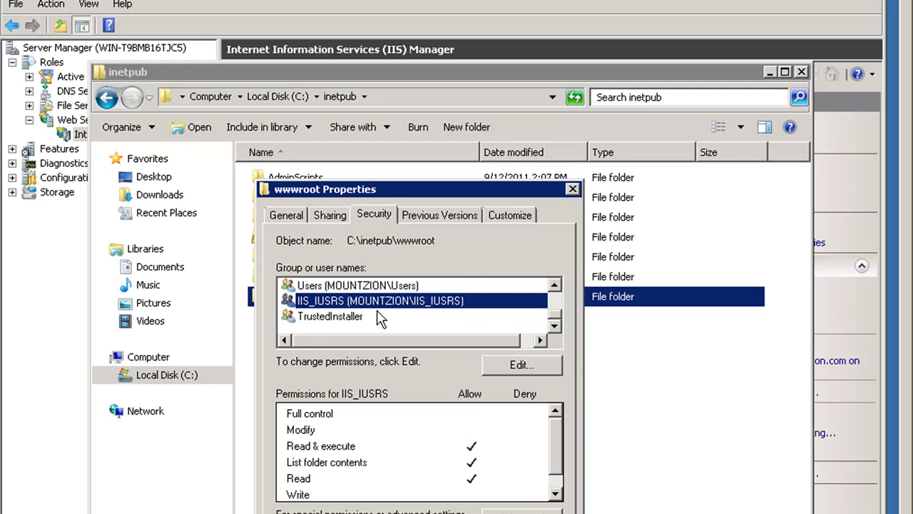
{"action": "key", "text": "Escape"}
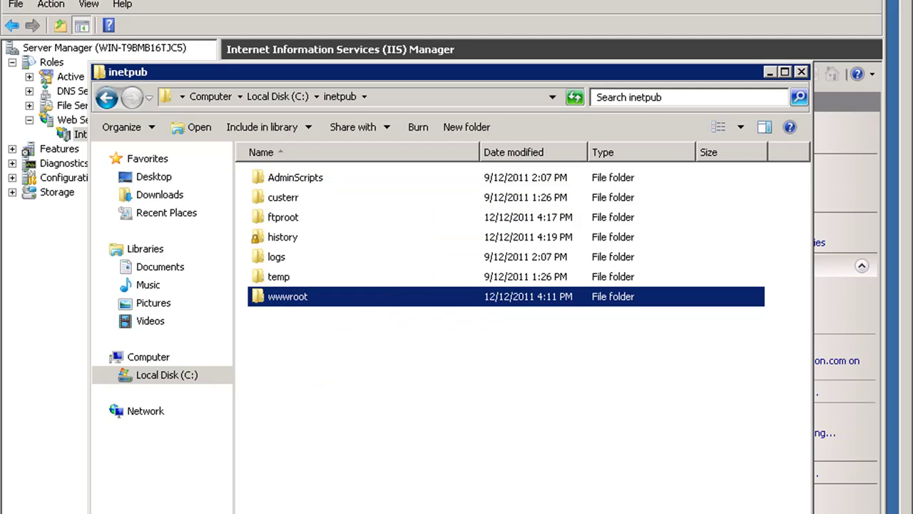
{"action": "left_click", "coordinate": [411, 408]}
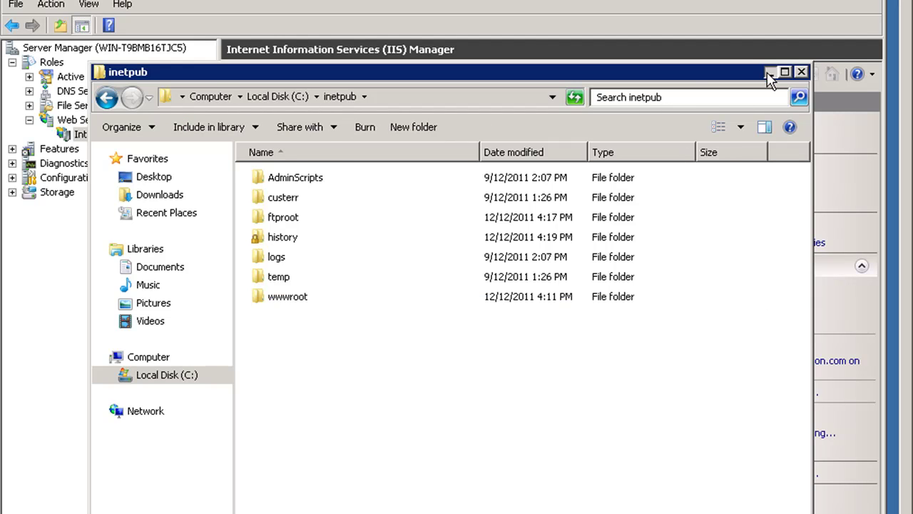
{"action": "left_click", "coordinate": [770, 72]}
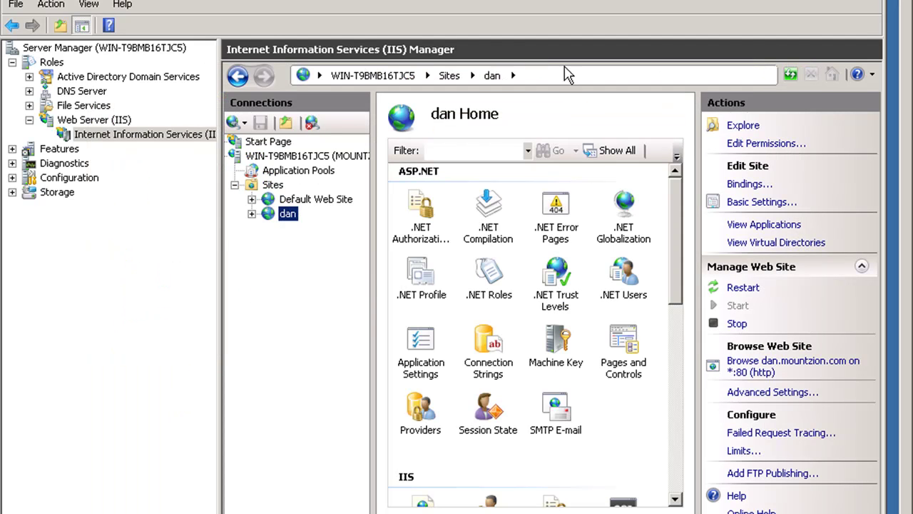
Select Default Web Site, widen the tree pane, and launch Add FTP Publishing
{"action": "left_click", "coordinate": [273, 202]}
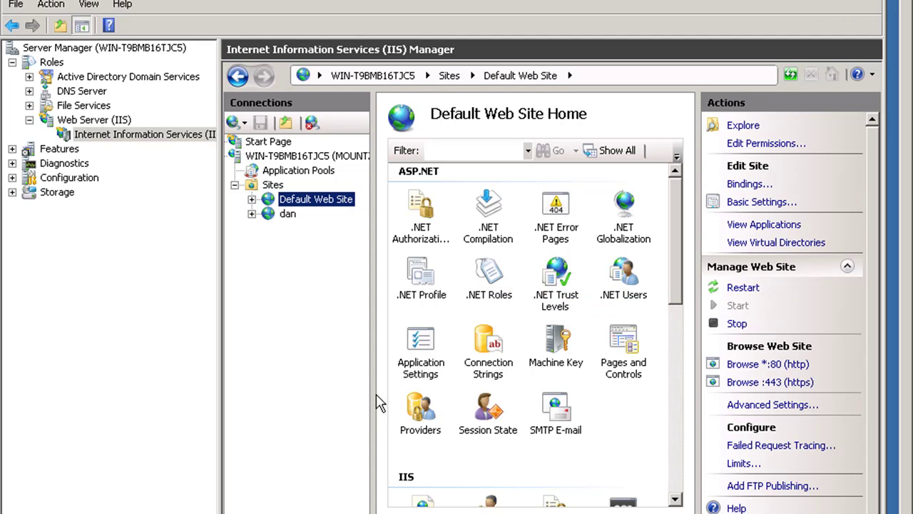
{"action": "left_click_drag", "start_coordinate": [374, 394], "coordinate": [386, 393]}
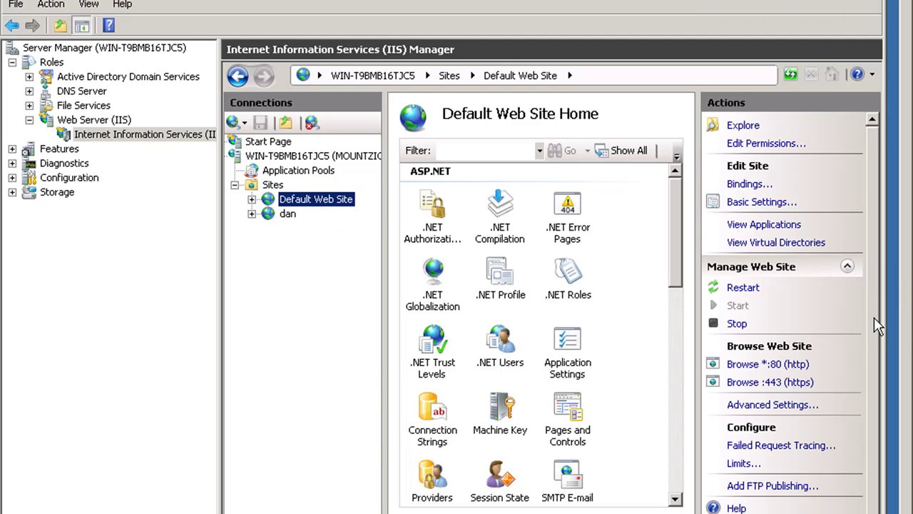
{"action": "left_click", "coordinate": [773, 486]}
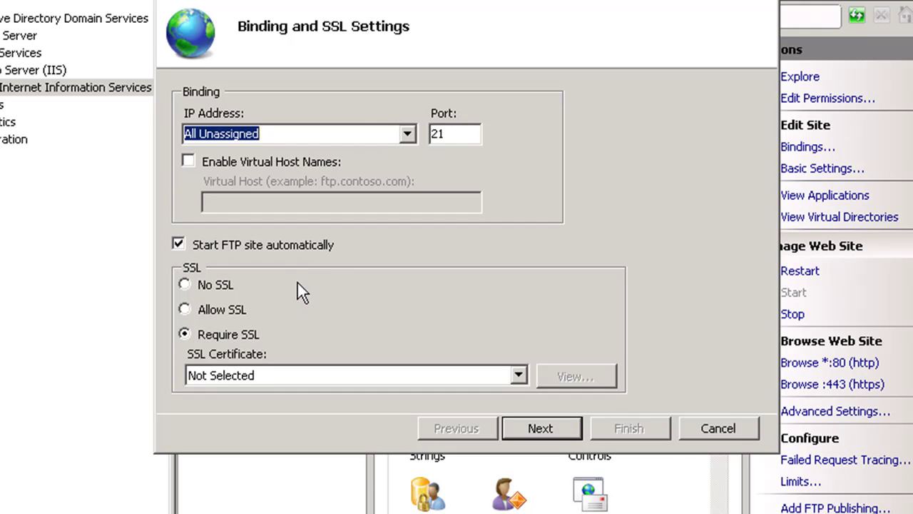
Set the FTP binding to Allow SSL using My Certificate and continue
{"action": "left_click", "coordinate": [184, 284]}
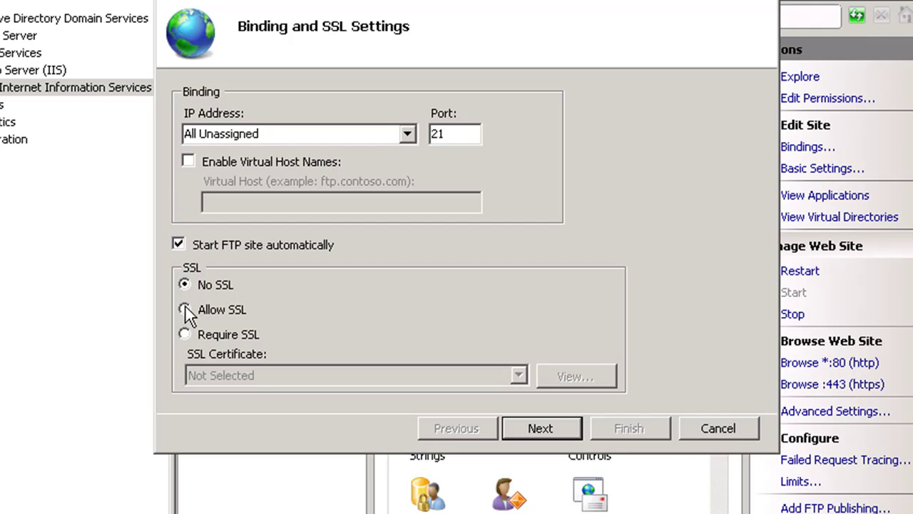
{"action": "left_click", "coordinate": [184, 309]}
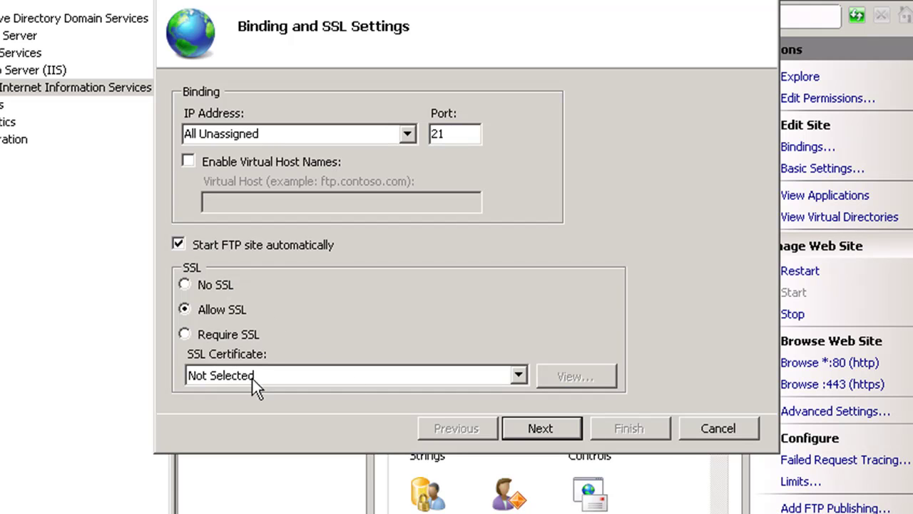
{"action": "left_click", "coordinate": [389, 376]}
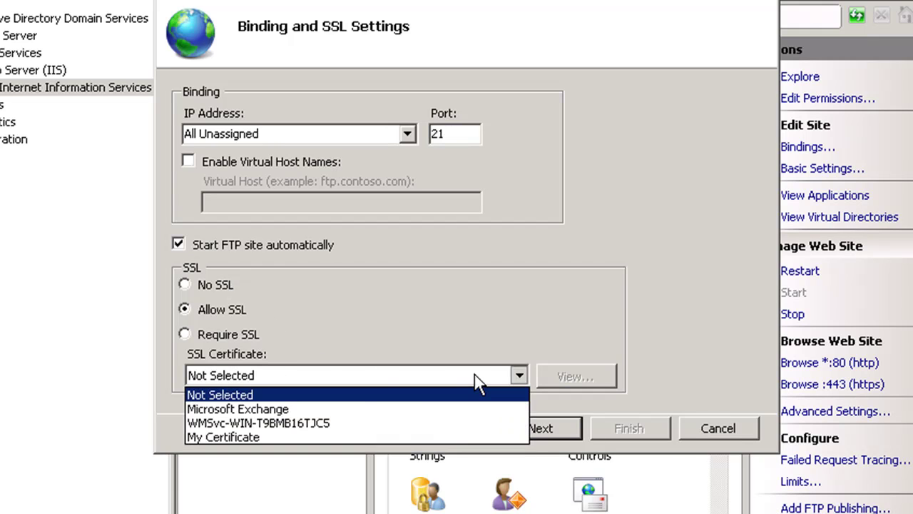
{"action": "left_click", "coordinate": [257, 438]}
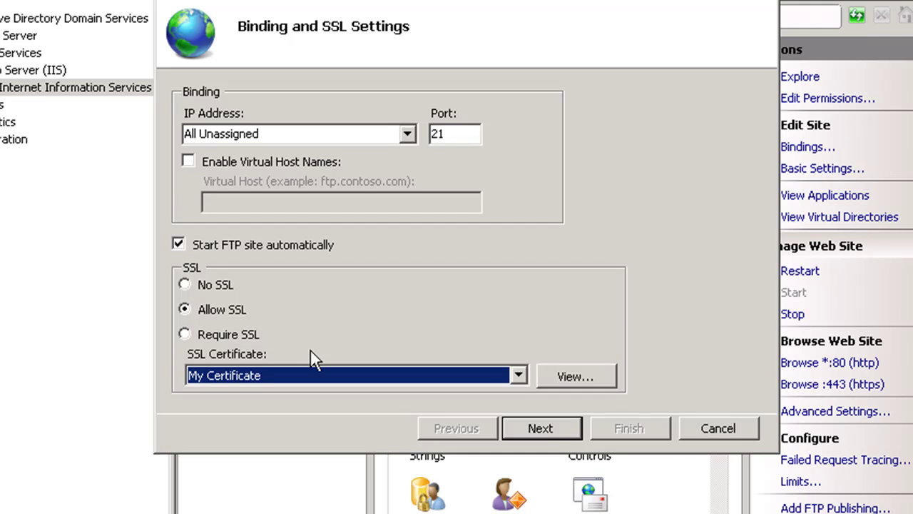
{"action": "left_click", "coordinate": [548, 427]}
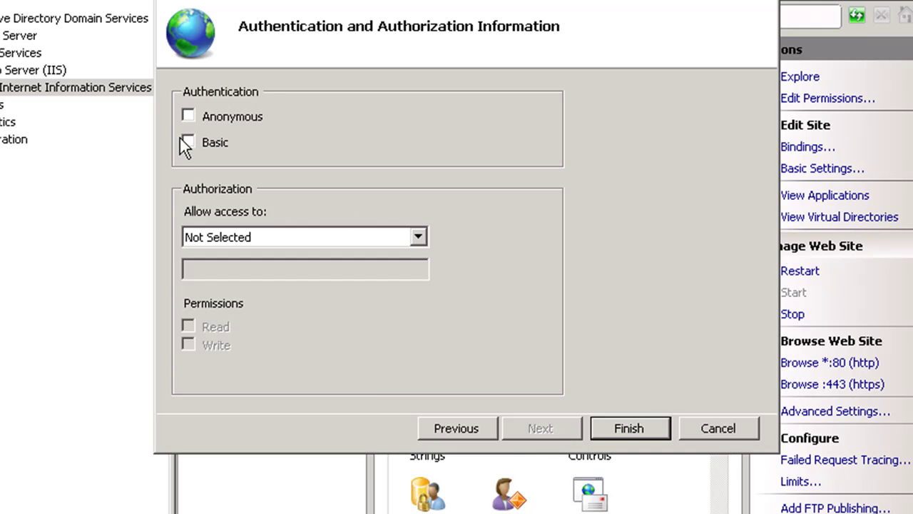
Grant only user webadmin read/write access with Basic authentication and finish the wizard
{"action": "left_click", "coordinate": [331, 232]}
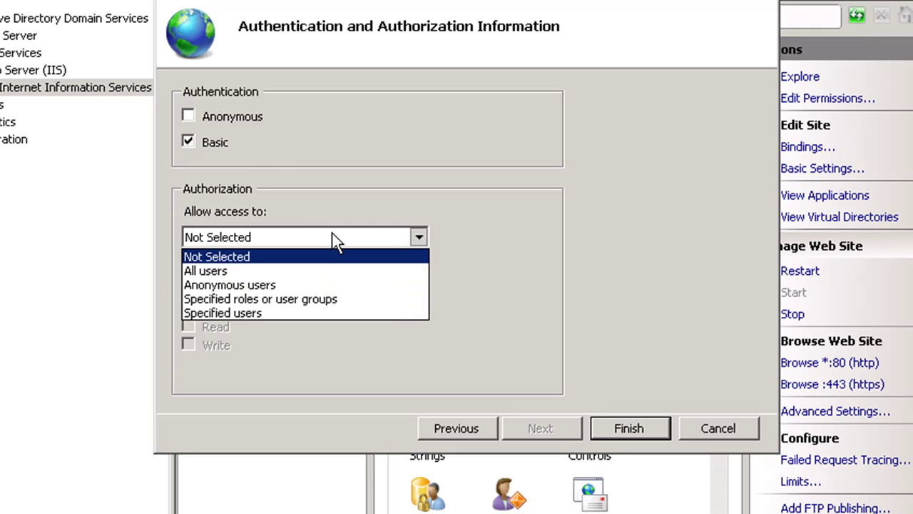
{"action": "left_click", "coordinate": [249, 312]}
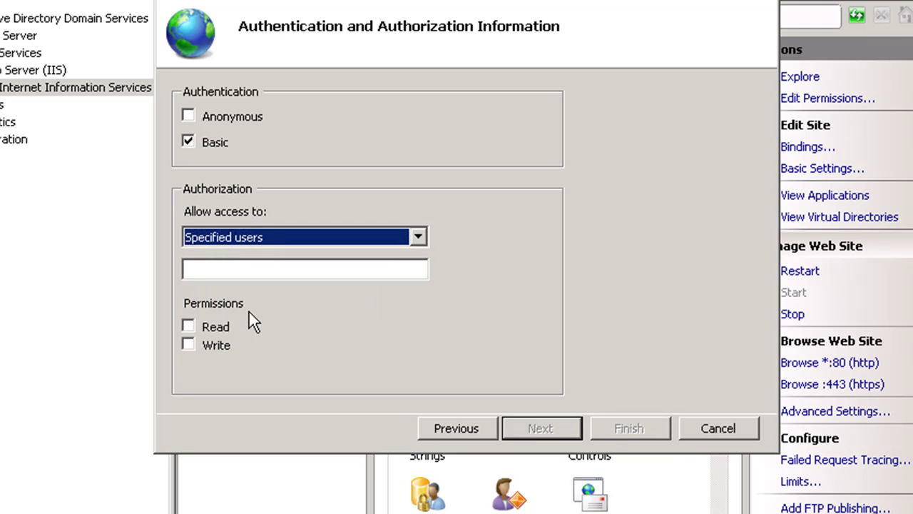
{"action": "left_click", "coordinate": [204, 269]}
{"action": "type", "text": "webadmin"}
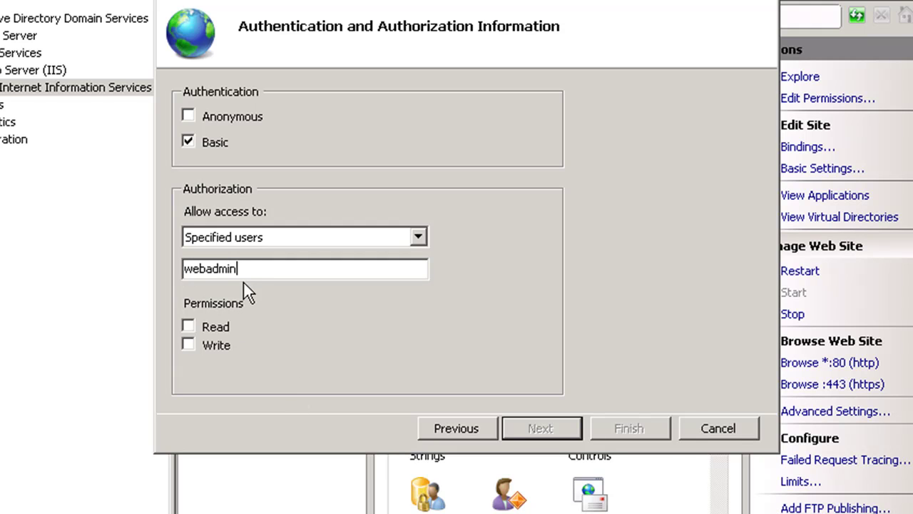
{"action": "left_click", "coordinate": [187, 327]}
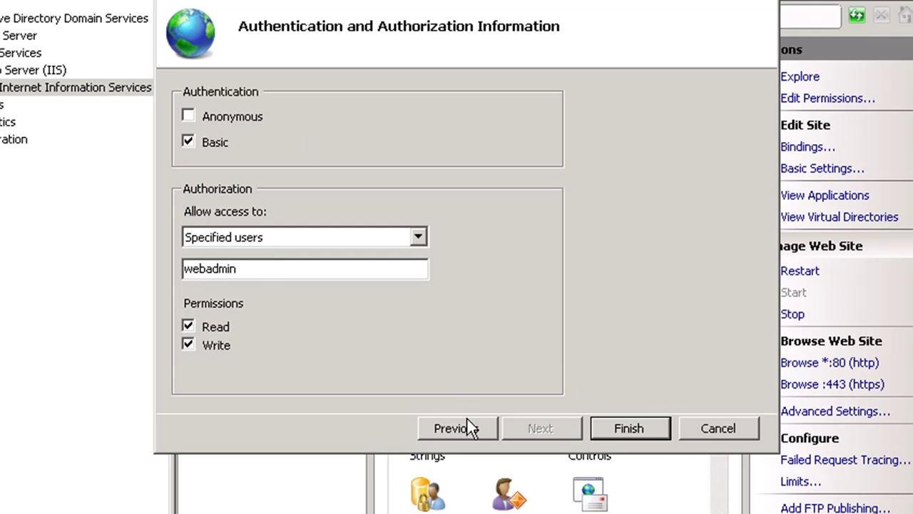
{"action": "left_click", "coordinate": [627, 428]}
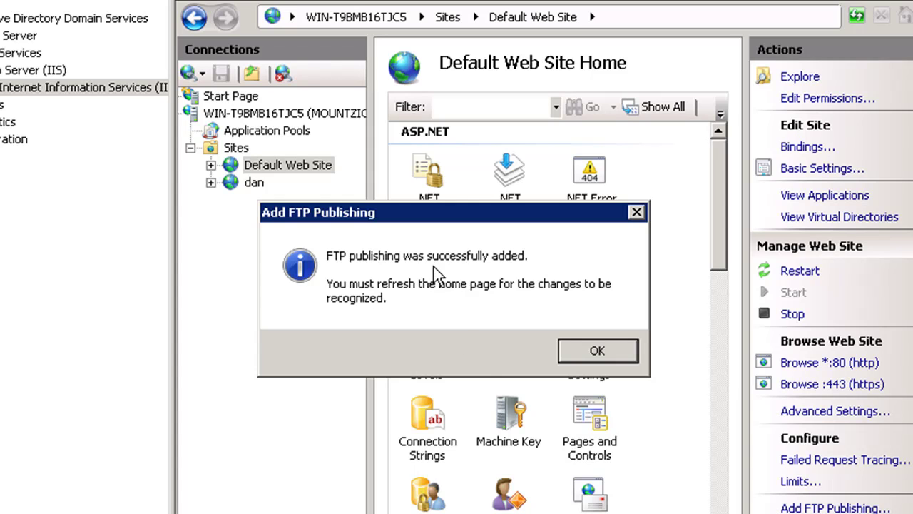
Dismiss the FTP publishing success message and restart the Default Web Site
{"action": "left_click", "coordinate": [598, 351]}
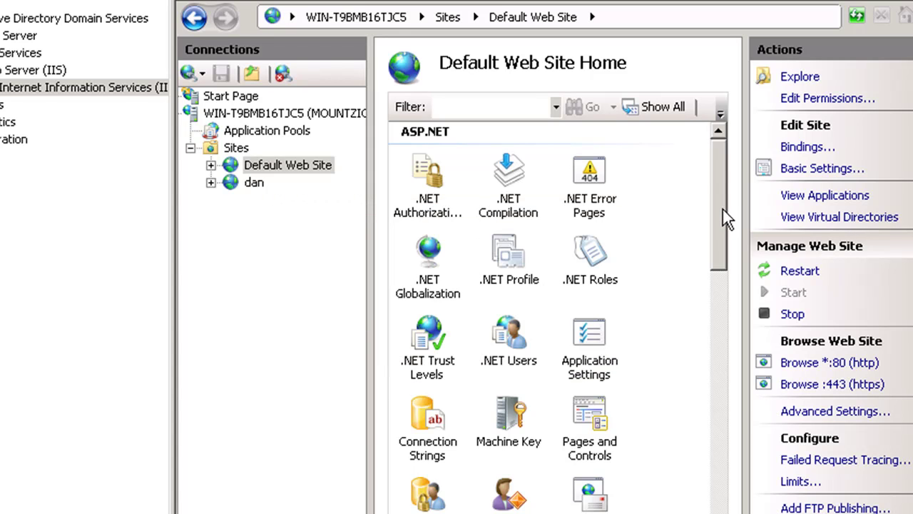
{"action": "left_click_drag", "start_coordinate": [721, 211], "coordinate": [724, 152]}
{"action": "left_click", "coordinate": [805, 275]}
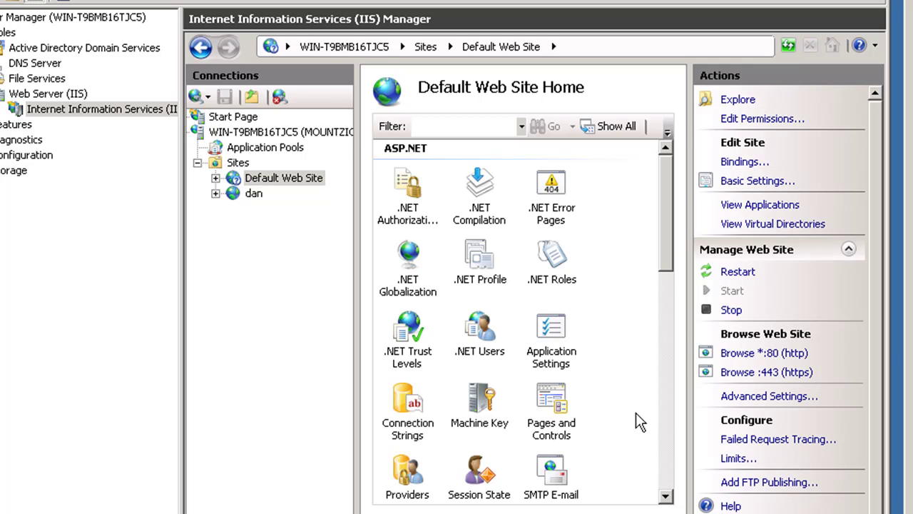
Select Default Web Site, rearrange the Actions pane, then go to the server's Home page
{"action": "left_click", "coordinate": [236, 180]}
{"action": "left_click_drag", "start_coordinate": [670, 221], "coordinate": [668, 192]}
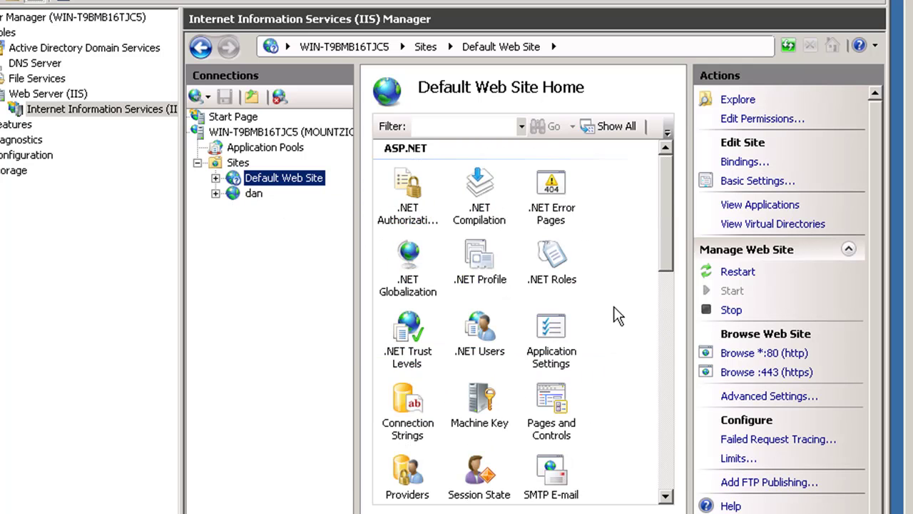
{"action": "left_click_drag", "start_coordinate": [666, 221], "coordinate": [659, 346]}
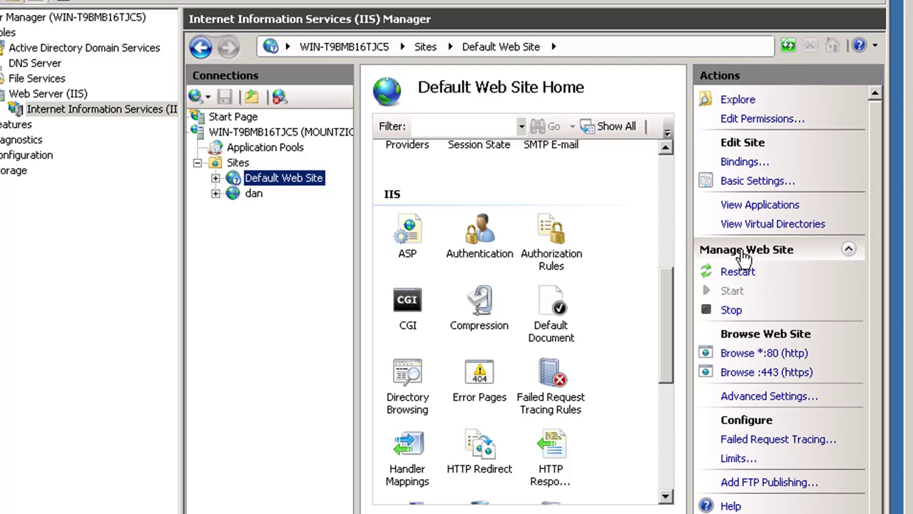
{"action": "left_click", "coordinate": [849, 251]}
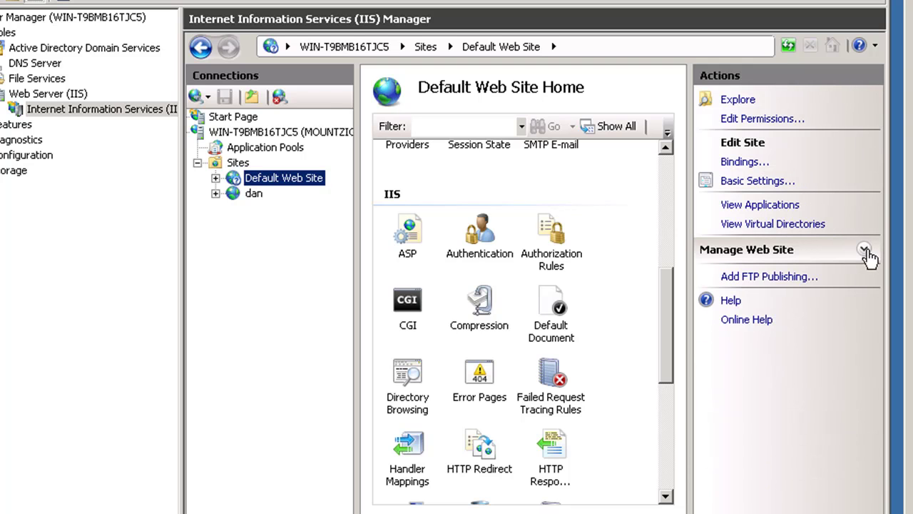
{"action": "left_click", "coordinate": [849, 251]}
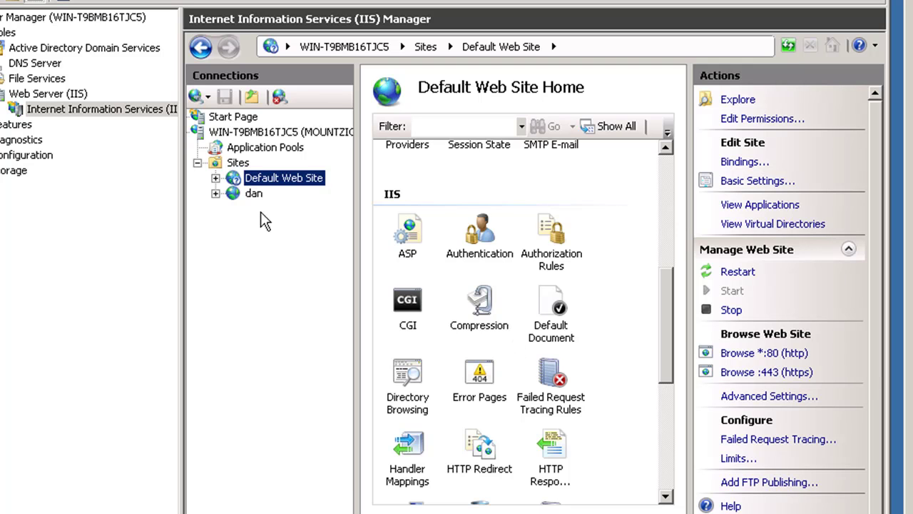
{"action": "left_click", "coordinate": [225, 134]}
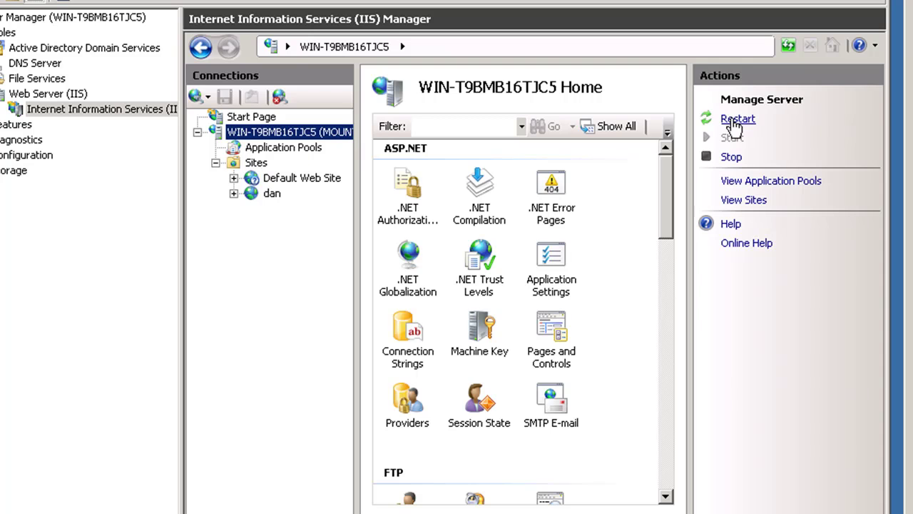
Restart the IIS server, then reopen Default Web Site and scroll to its FTP features
{"action": "left_click", "coordinate": [732, 121]}
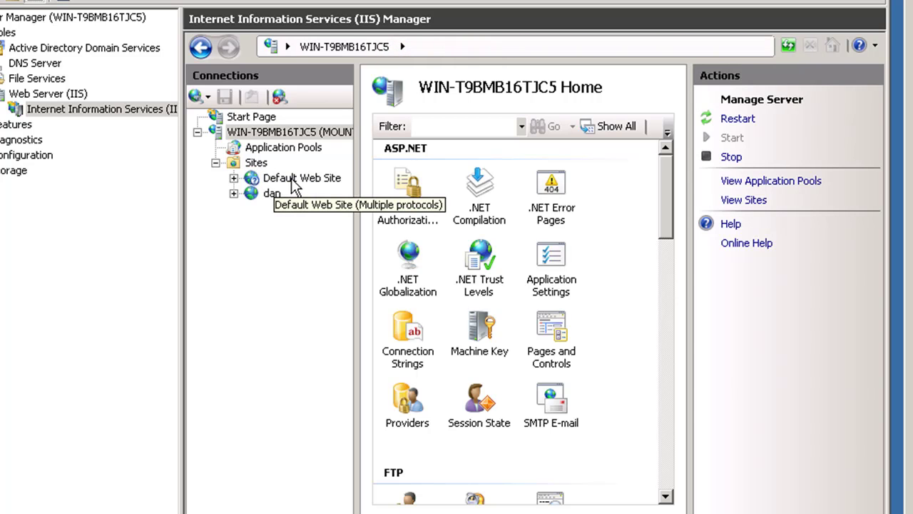
{"action": "left_click", "coordinate": [292, 180]}
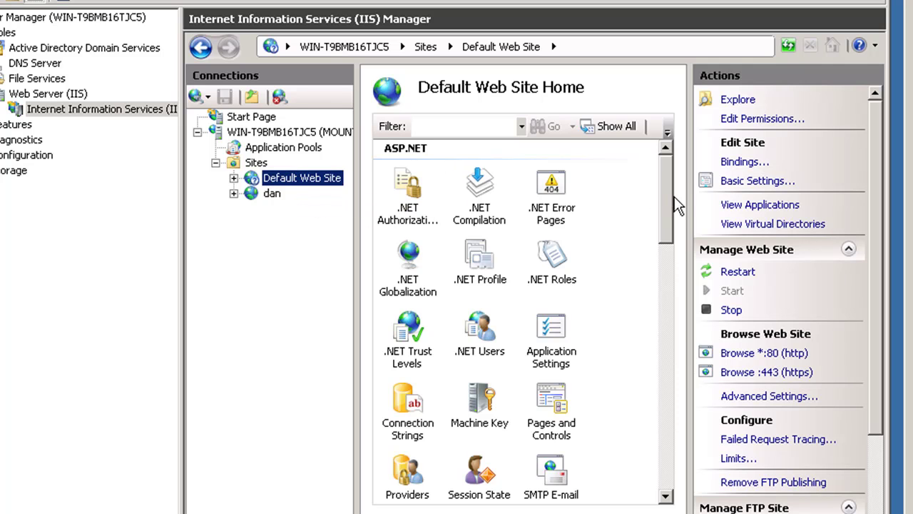
{"action": "left_click_drag", "start_coordinate": [666, 229], "coordinate": [668, 307]}
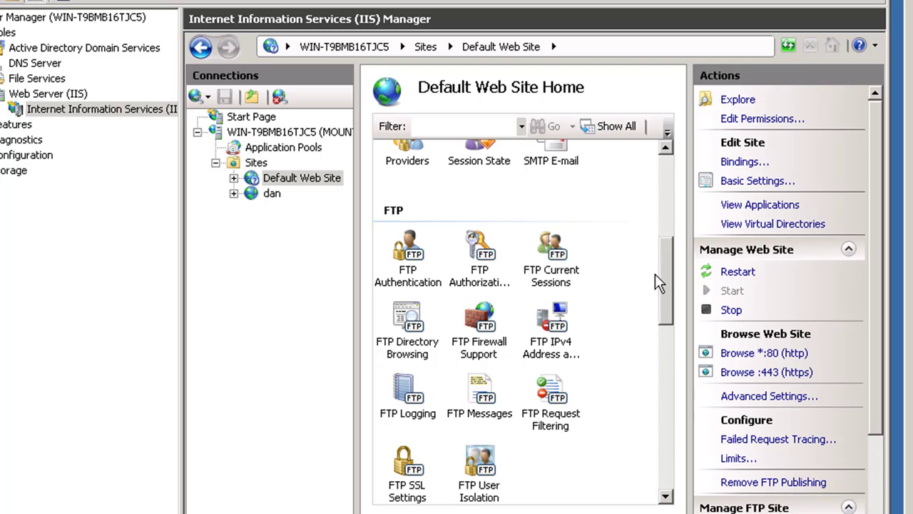
{"action": "left_click_drag", "start_coordinate": [666, 266], "coordinate": [679, 288]}
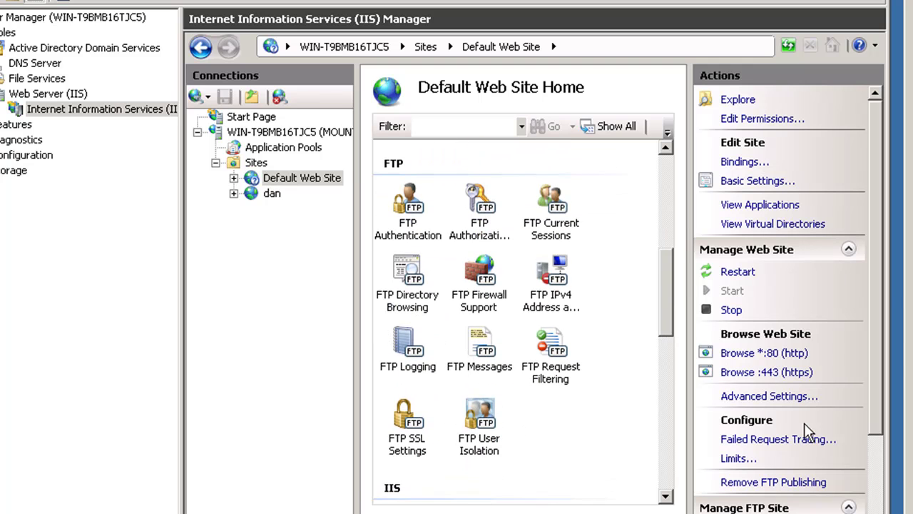
{"action": "left_click_drag", "start_coordinate": [876, 272], "coordinate": [885, 304]}
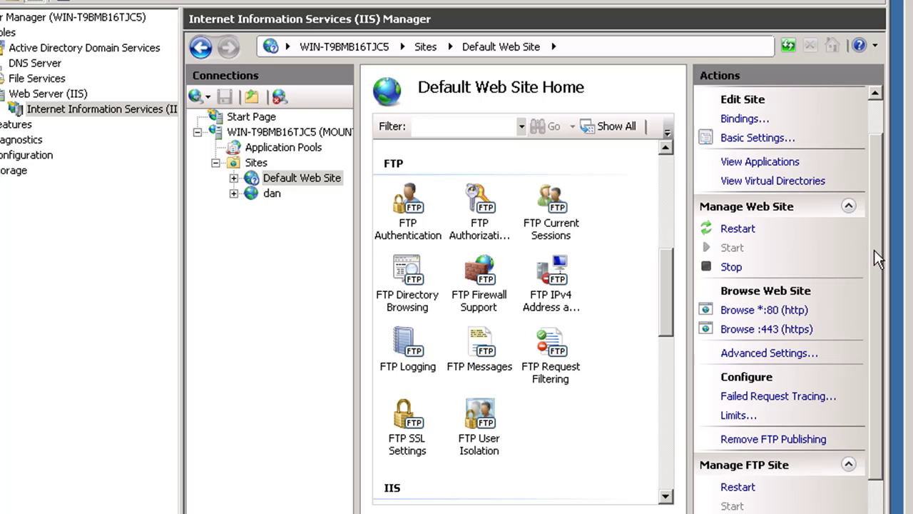
{"action": "left_click_drag", "start_coordinate": [874, 251], "coordinate": [876, 354]}
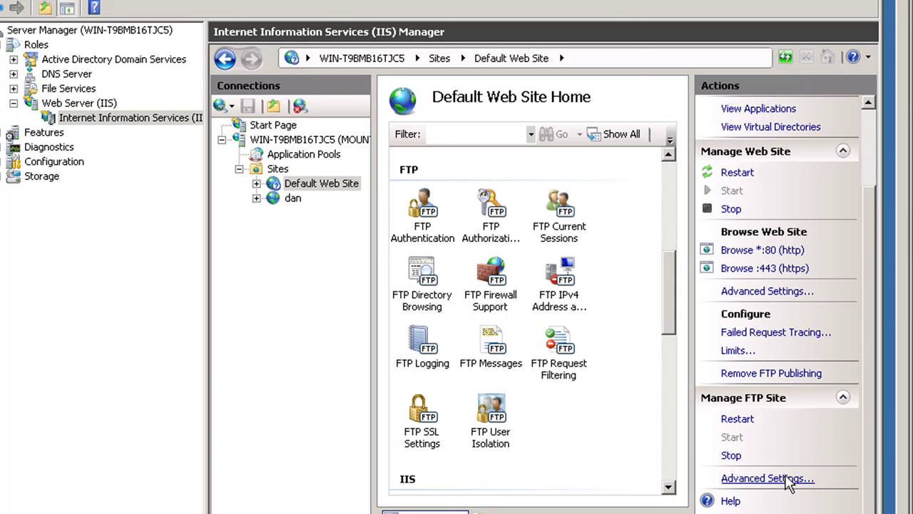
{"action": "left_click", "coordinate": [788, 480]}
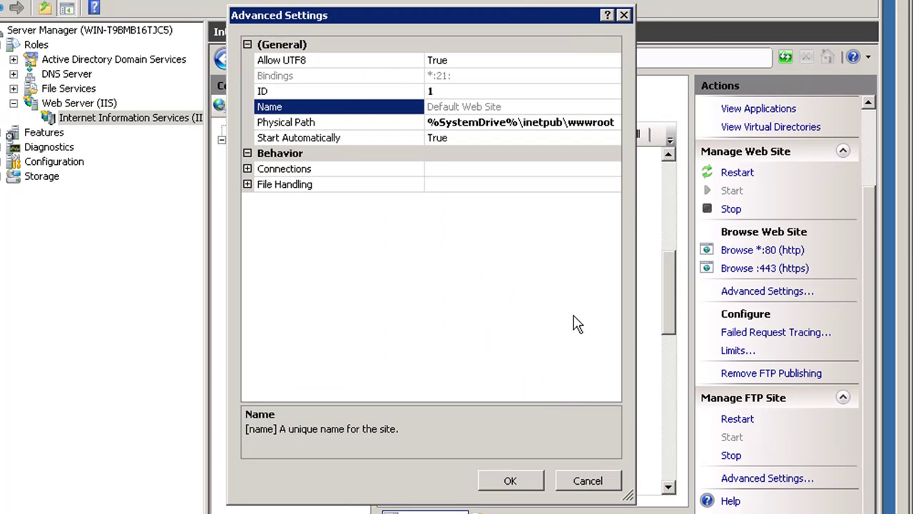
{"action": "left_click_drag", "start_coordinate": [638, 299], "coordinate": [726, 294]}
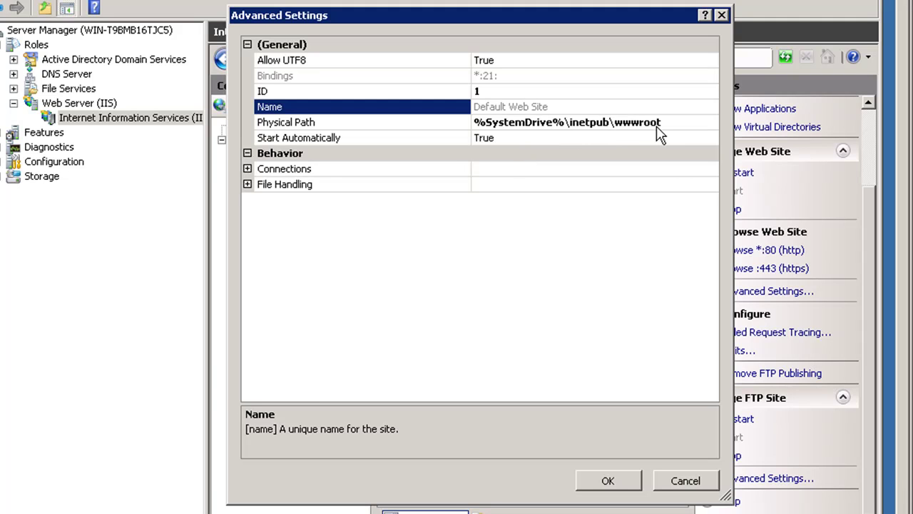
{"action": "left_click", "coordinate": [721, 15]}
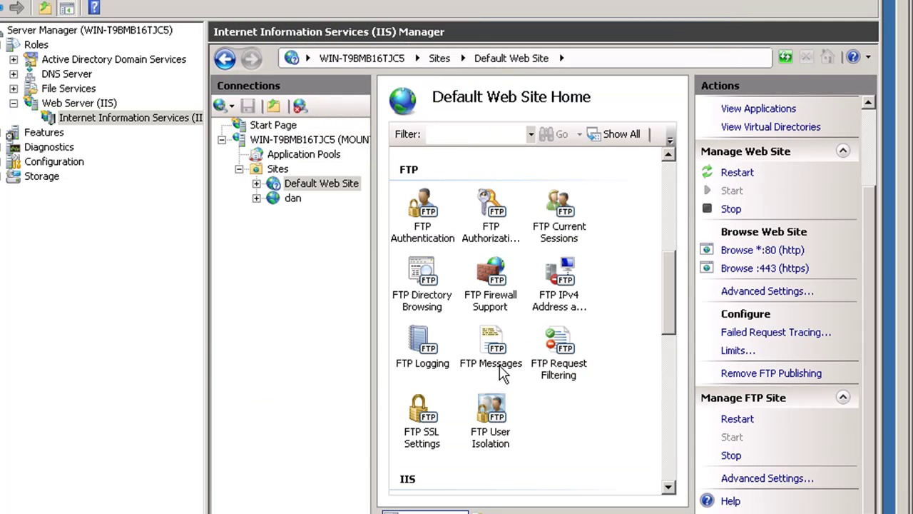
{"action": "mouse_move", "coordinate": [667, 310]}
{"action": "left_mouse_down"}
{"action": "mouse_move", "coordinate": [673, 295]}
{"action": "mouse_move", "coordinate": [670, 329]}
{"action": "mouse_move", "coordinate": [672, 316]}
{"action": "left_mouse_up"}
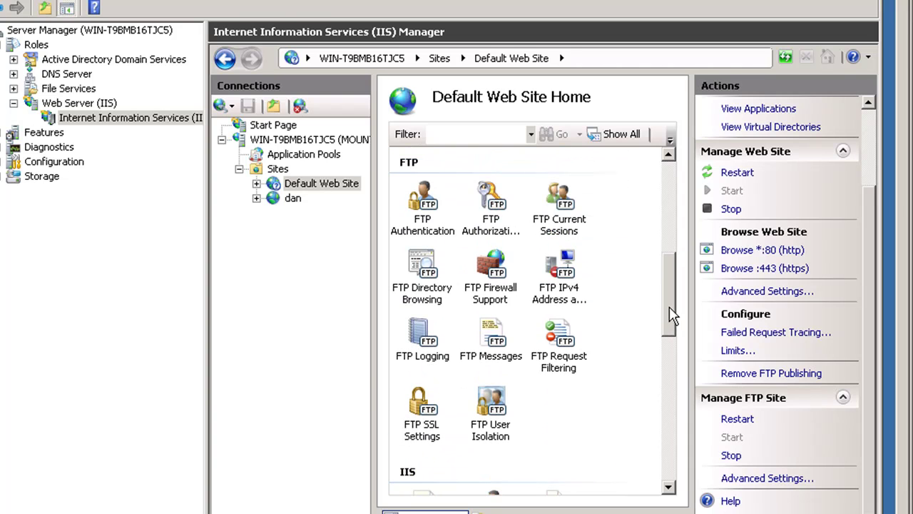
{"action": "left_click", "coordinate": [270, 187]}
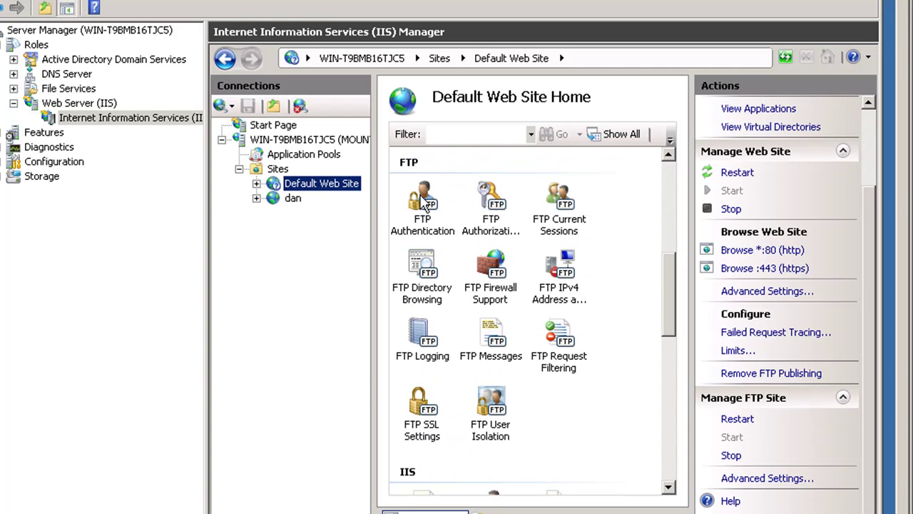
{"action": "double_click", "coordinate": [426, 205]}
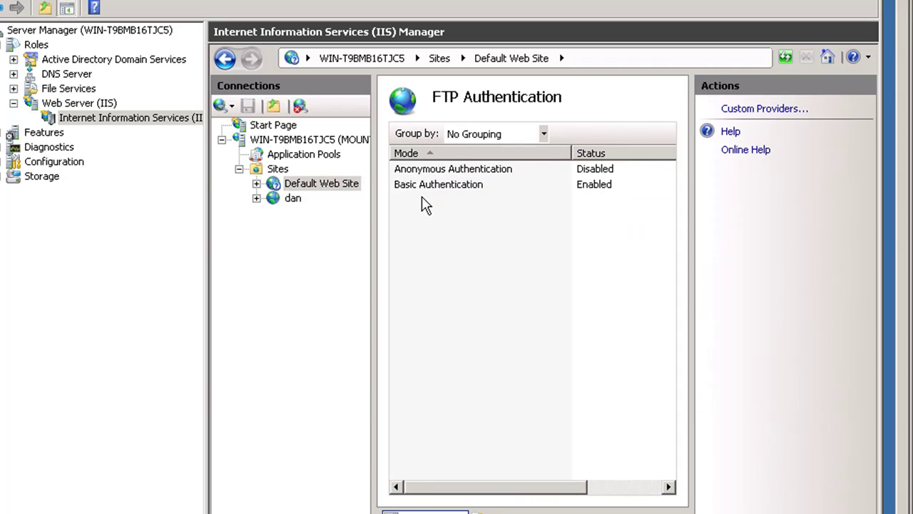
Set mountzion.com as the default domain for FTP Basic Authentication
{"action": "left_click", "coordinate": [472, 184]}
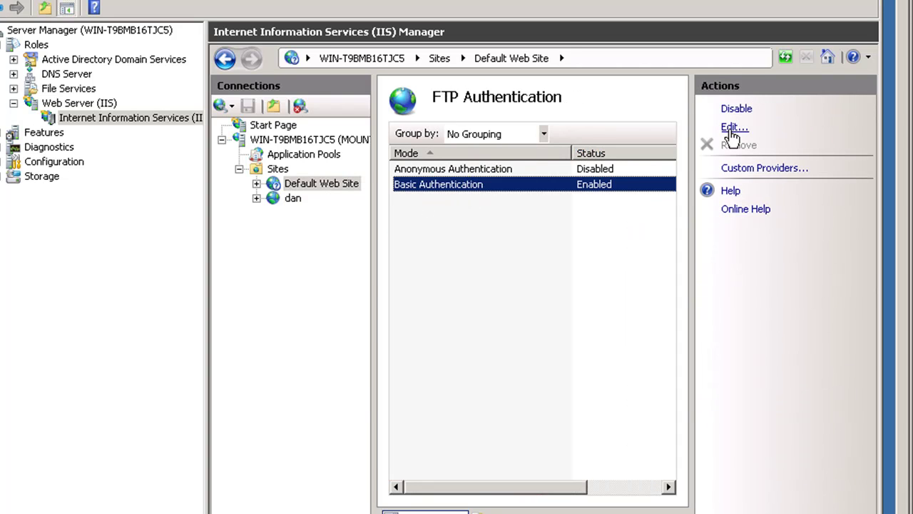
{"action": "left_click", "coordinate": [729, 127]}
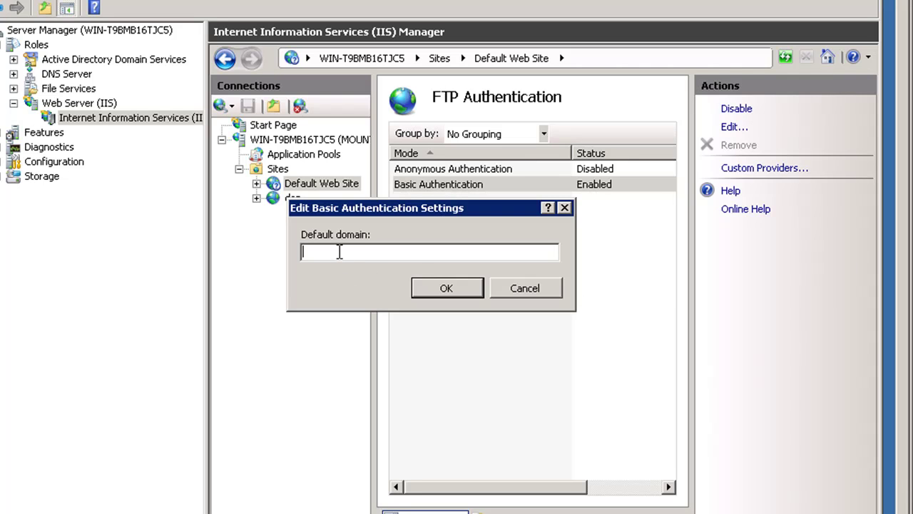
{"action": "type", "text": "mountzion.com"}
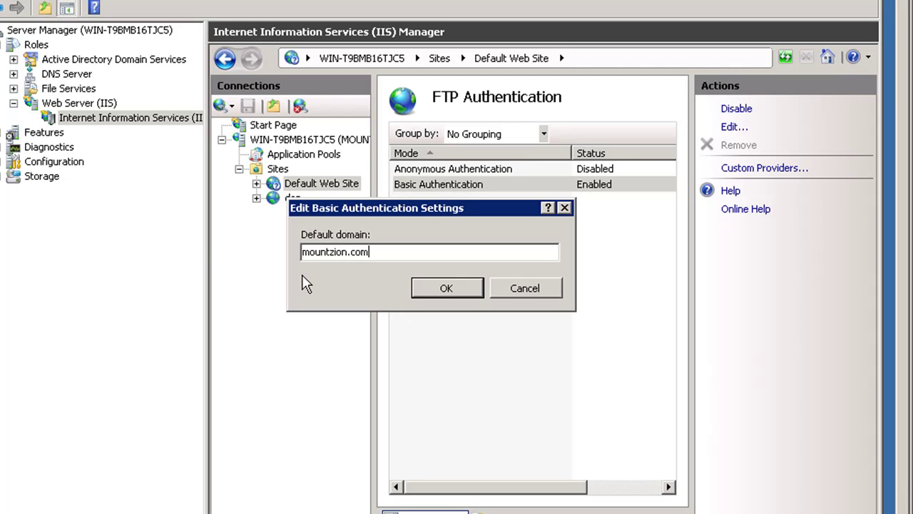
{"action": "left_click", "coordinate": [446, 289]}
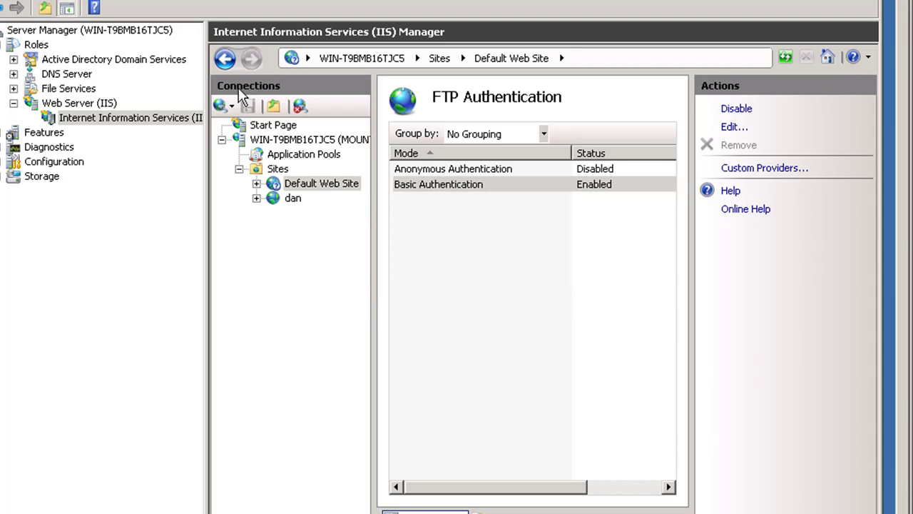
{"action": "left_click", "coordinate": [225, 59]}
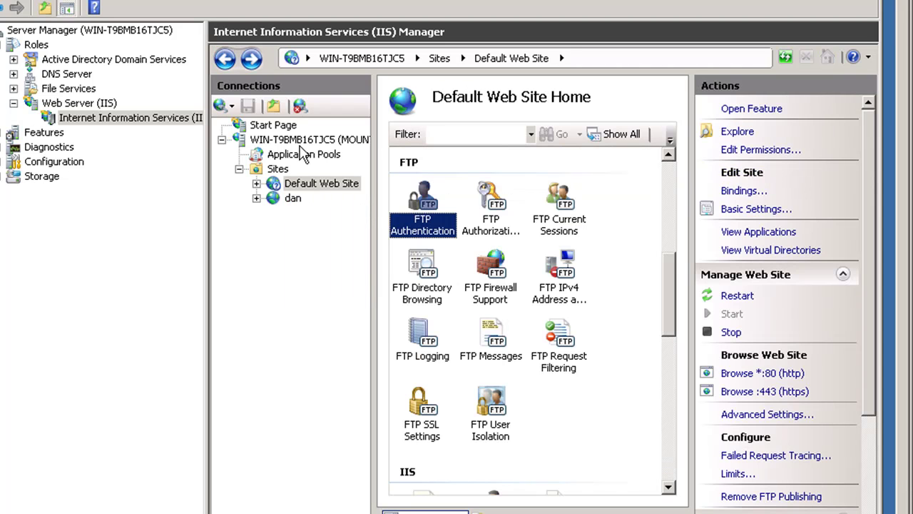
Inspect the single FTP Allow authorization rule for the webadmin user
{"action": "double_click", "coordinate": [495, 194]}
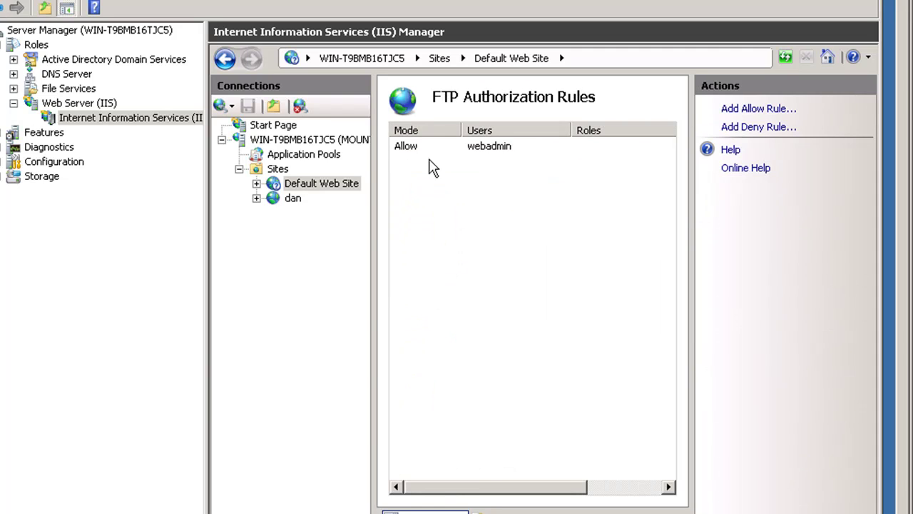
{"action": "left_click", "coordinate": [491, 146]}
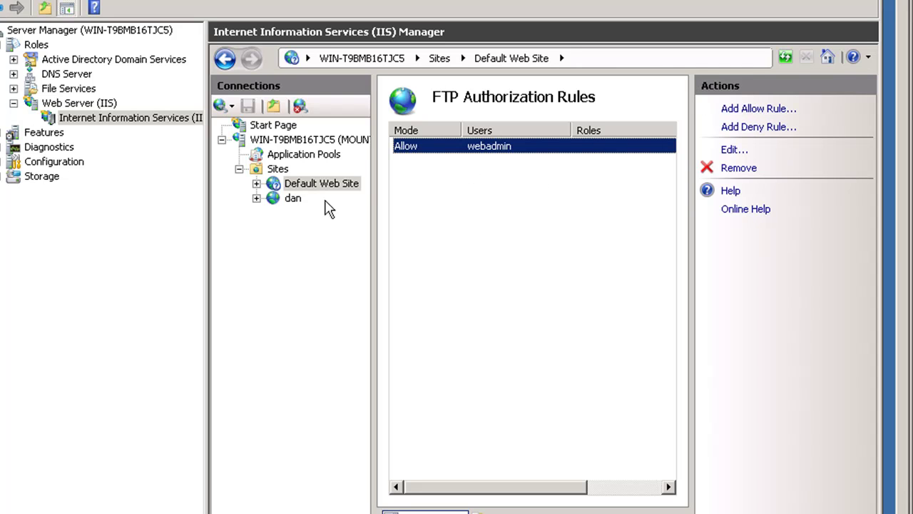
{"action": "left_click", "coordinate": [226, 59]}
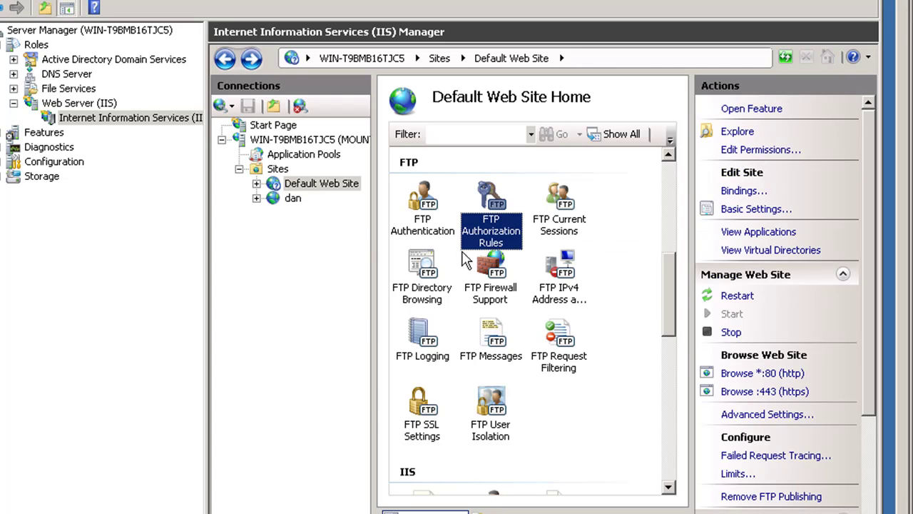
Apply 192.168.41.190 as the FTP Firewall Support external IP address
{"action": "double_click", "coordinate": [495, 269]}
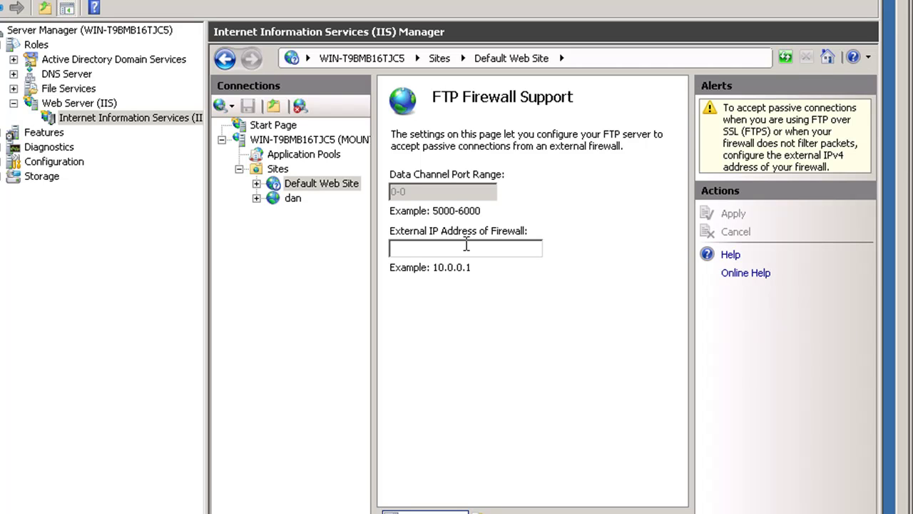
{"action": "left_click", "coordinate": [404, 248]}
{"action": "type", "text": "192.168.41.190"}
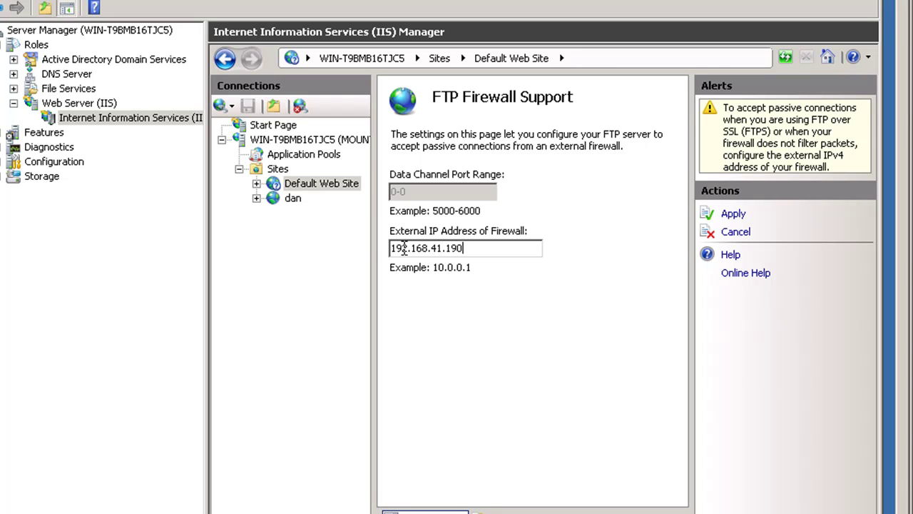
{"action": "left_click", "coordinate": [735, 213]}
{"action": "left_click", "coordinate": [597, 337]}
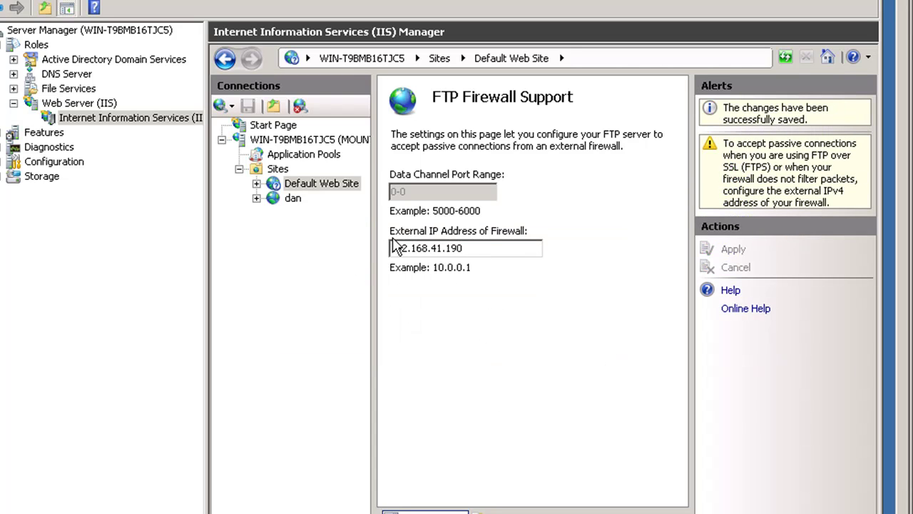
{"action": "double_click", "coordinate": [445, 247]}
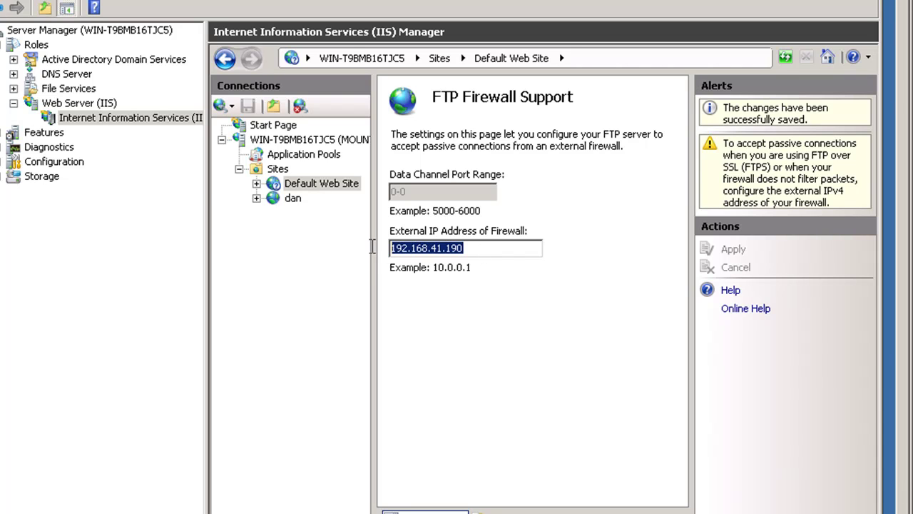
{"action": "left_click", "coordinate": [225, 58]}
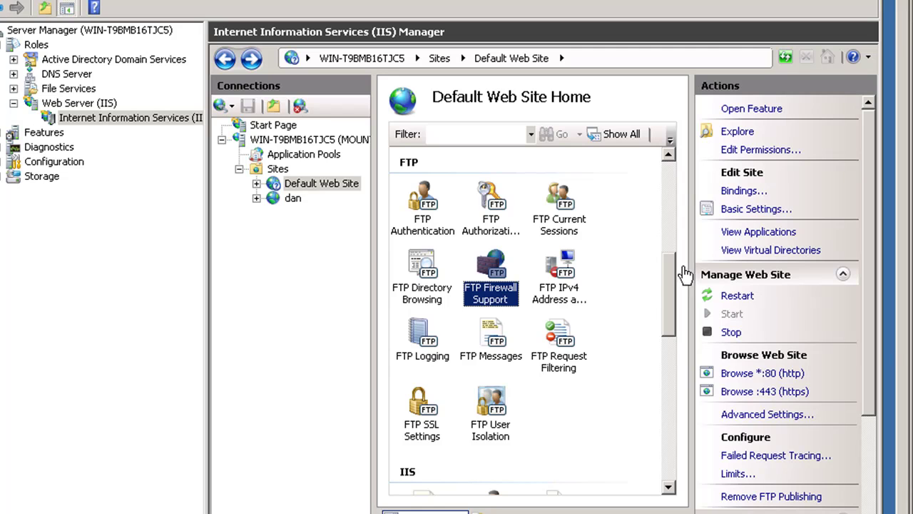
In FTP Messages, suppress the default banner and enter banner 'Hello MountZion.com FTP Server!'
{"action": "left_click_drag", "start_coordinate": [674, 282], "coordinate": [673, 289]}
{"action": "left_click", "coordinate": [493, 306]}
{"action": "double_click", "coordinate": [493, 304]}
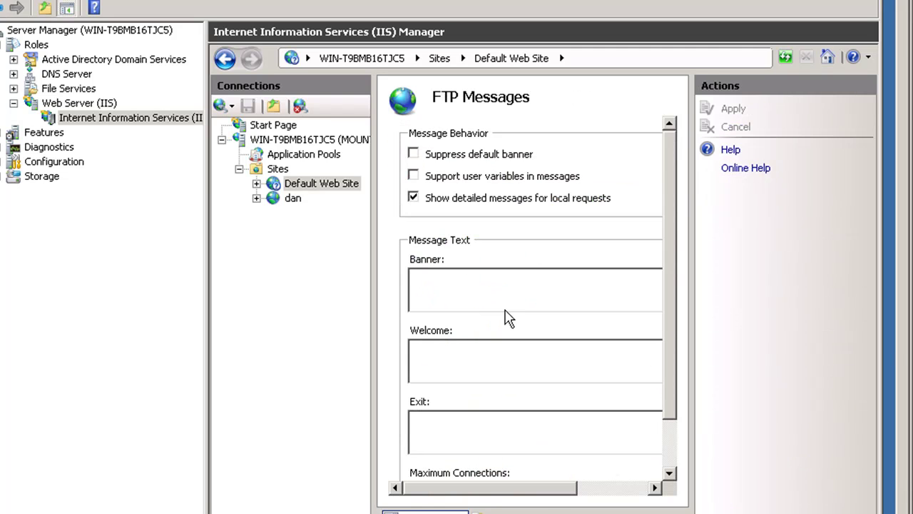
{"action": "left_click_drag", "start_coordinate": [671, 241], "coordinate": [635, 212]}
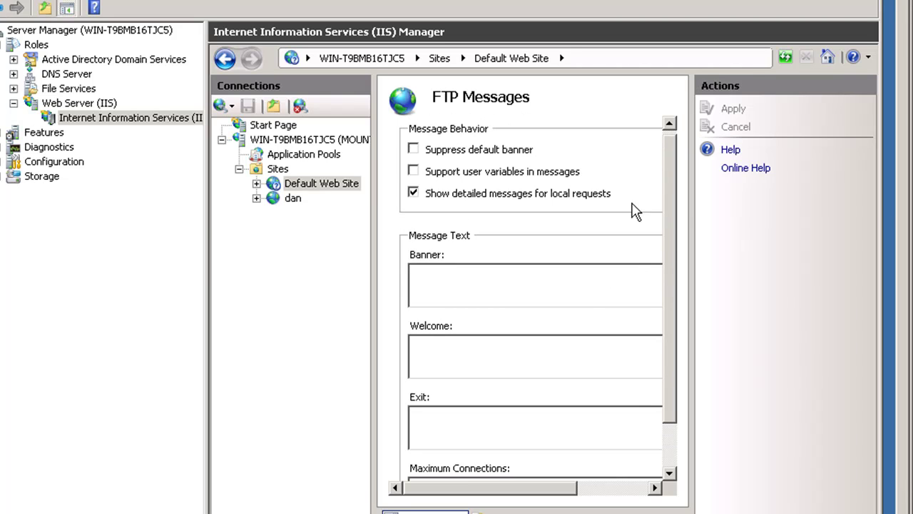
{"action": "left_click", "coordinate": [416, 150]}
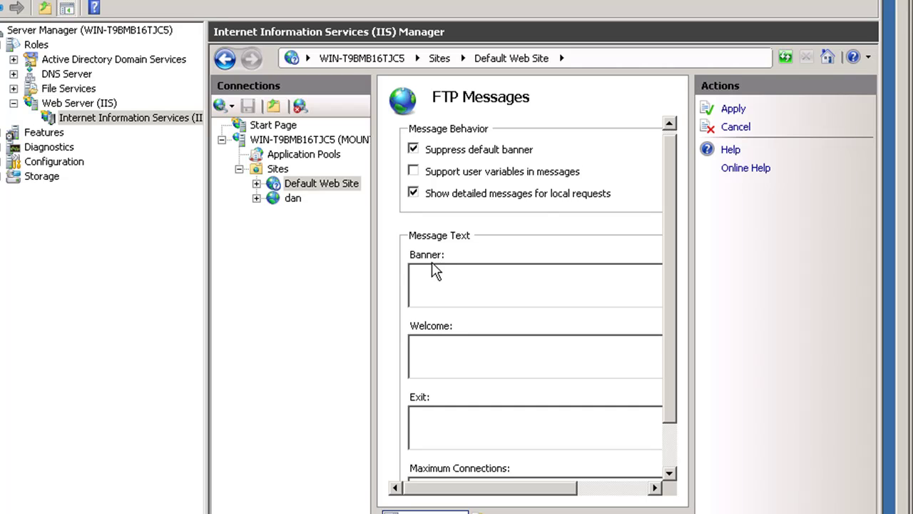
{"action": "left_click", "coordinate": [433, 275]}
{"action": "type", "text": "Hello Mo"}
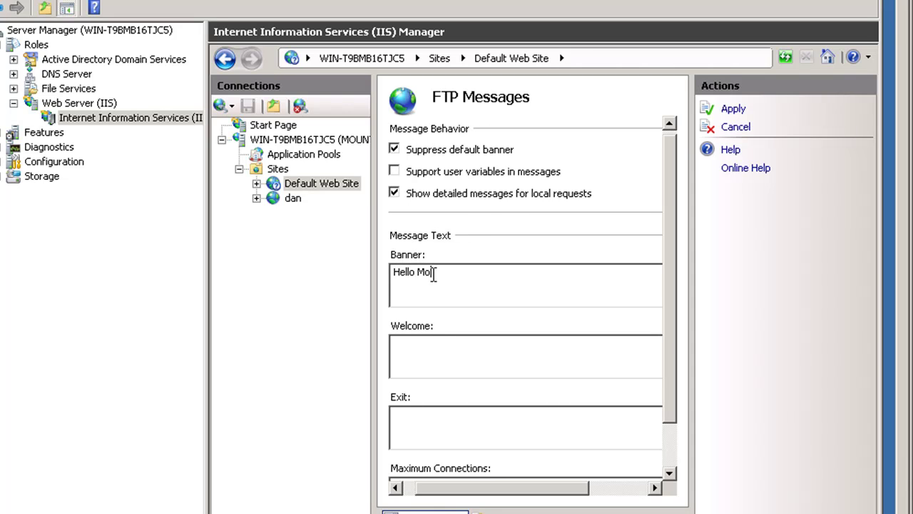
{"action": "type", "text": "untzion"}
{"action": "key", "text": "BackSpace"}
{"action": "type", "text": "Zion.com FTP Server!"}
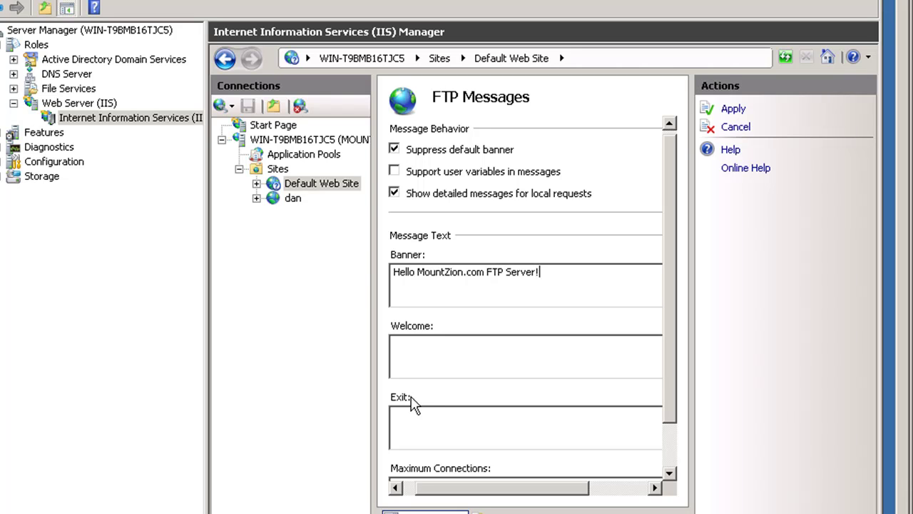
Add welcome message 'Hello' and exit message 'Bye', then apply the FTP messages
{"action": "left_click", "coordinate": [429, 343]}
{"action": "type", "text": "Hello"}
{"action": "left_click", "coordinate": [413, 426]}
{"action": "type", "text": "Bye"}
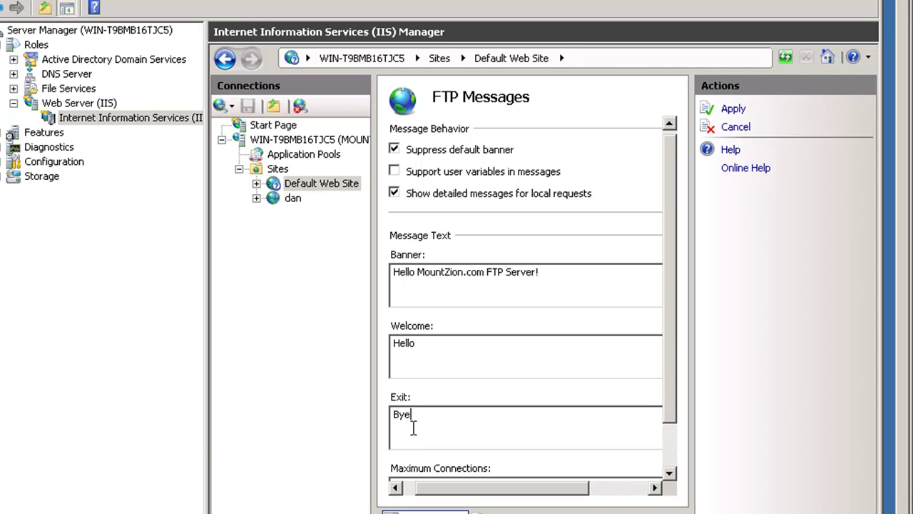
{"action": "scroll", "coordinate": [666, 389], "scroll_direction": "down", "scroll_amount": 1}
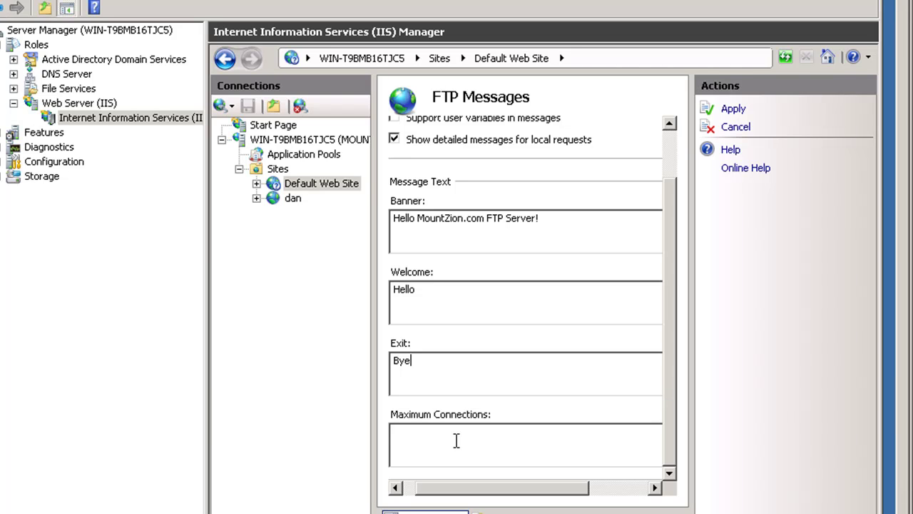
{"action": "scroll", "coordinate": [673, 300], "scroll_direction": "up", "scroll_amount": 1}
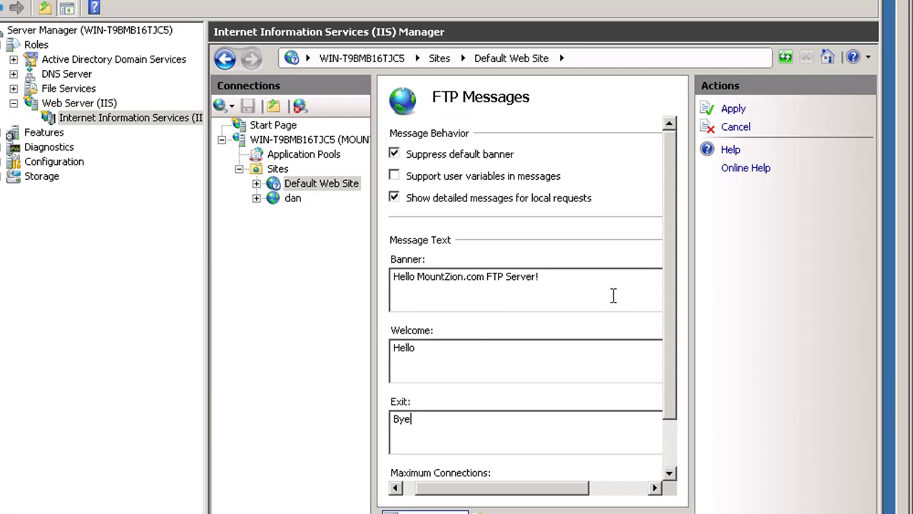
{"action": "left_click", "coordinate": [733, 111]}
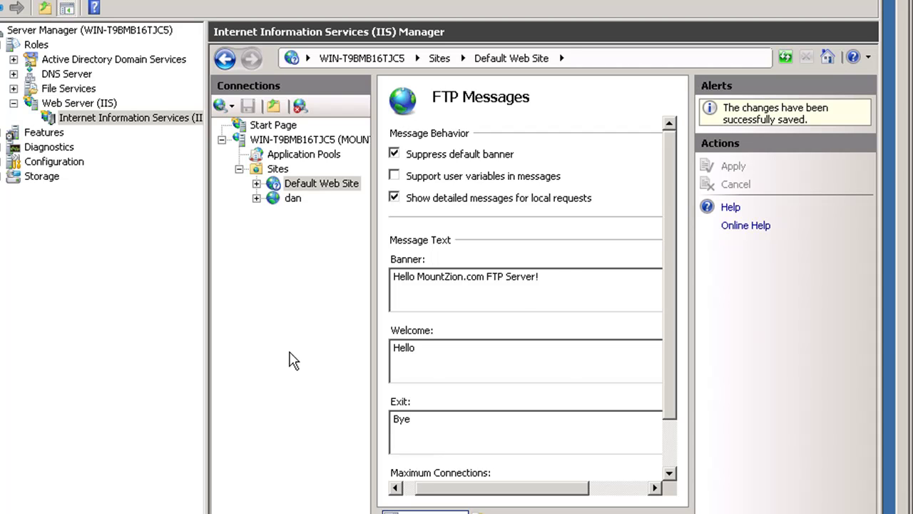
{"action": "left_click", "coordinate": [227, 60]}
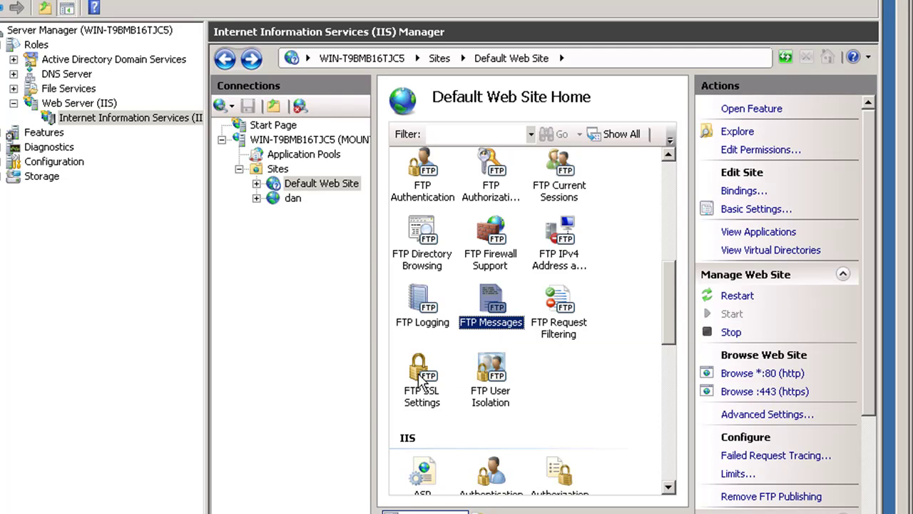
{"action": "double_click", "coordinate": [421, 381]}
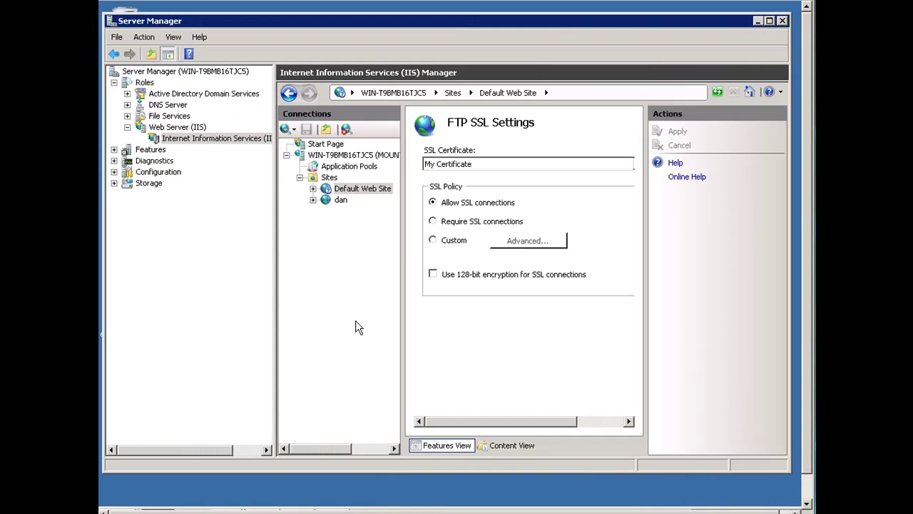
{"action": "left_click", "coordinate": [289, 95]}
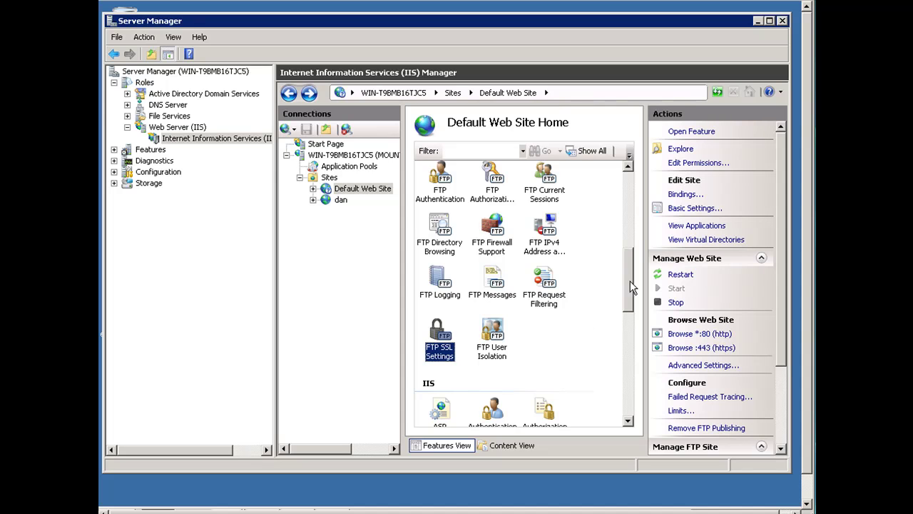
{"action": "scroll", "coordinate": [627, 273], "scroll_direction": "up", "scroll_amount": 1}
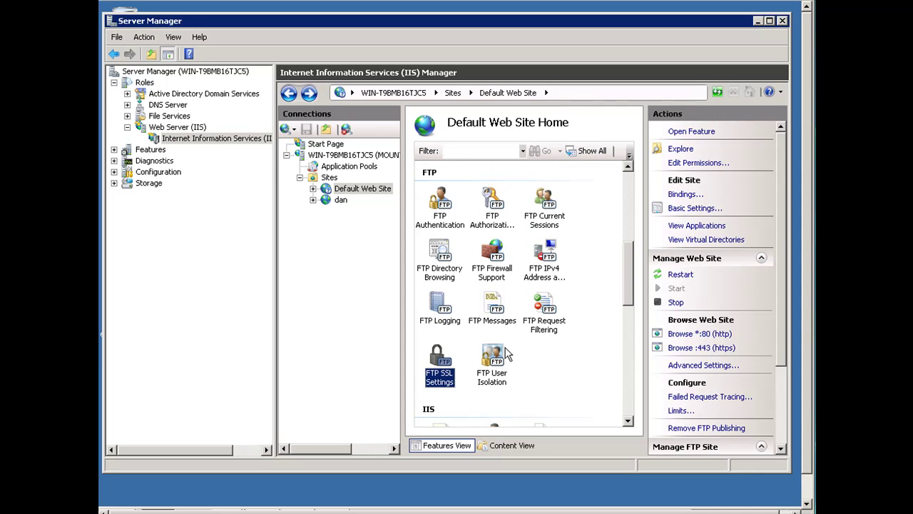
{"action": "left_click", "coordinate": [492, 364]}
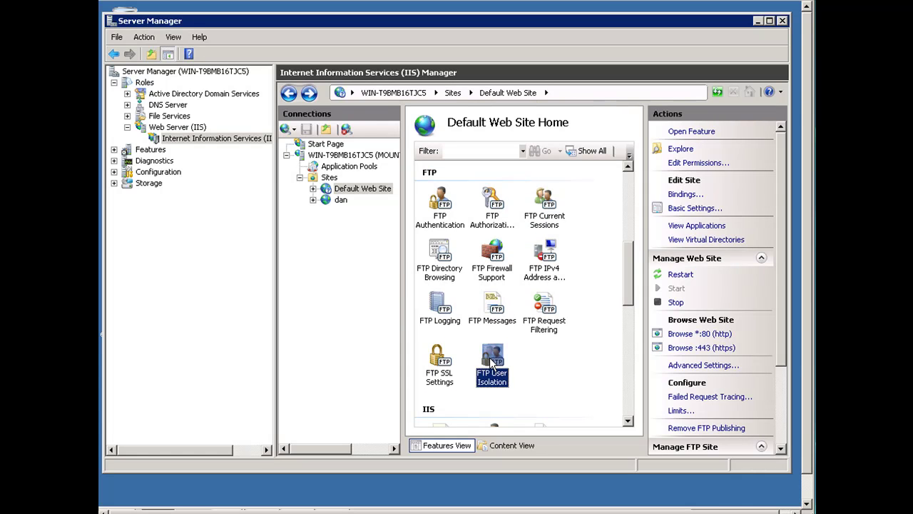
{"action": "double_click", "coordinate": [497, 351]}
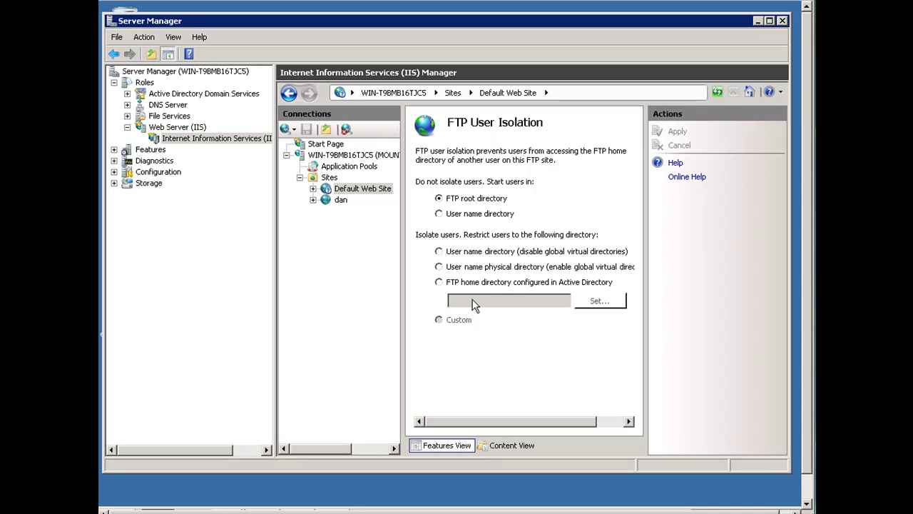
{"action": "left_click", "coordinate": [289, 95]}
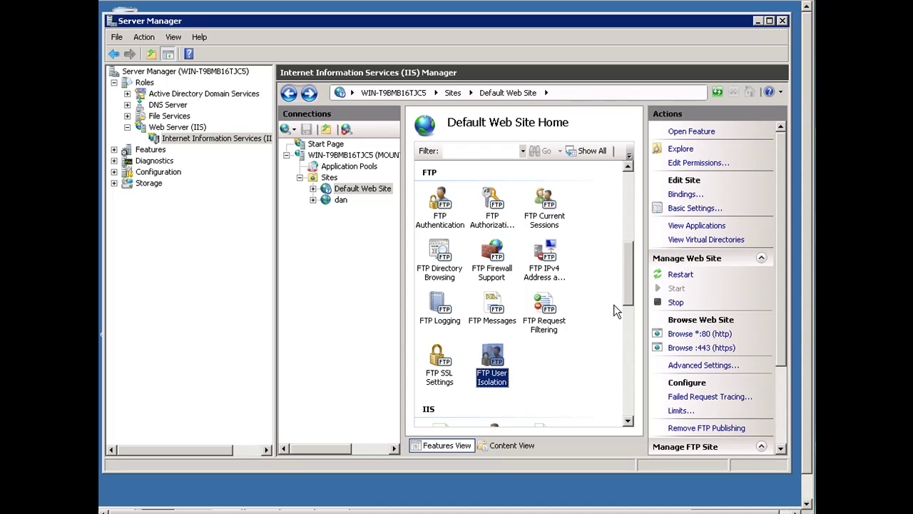
Restart the Default Web Site's FTP site via Manage FTP Site in the Actions pane
{"action": "scroll", "coordinate": [629, 311], "scroll_direction": "down", "scroll_amount": 3}
{"action": "left_click_drag", "start_coordinate": [629, 310], "coordinate": [622, 289]}
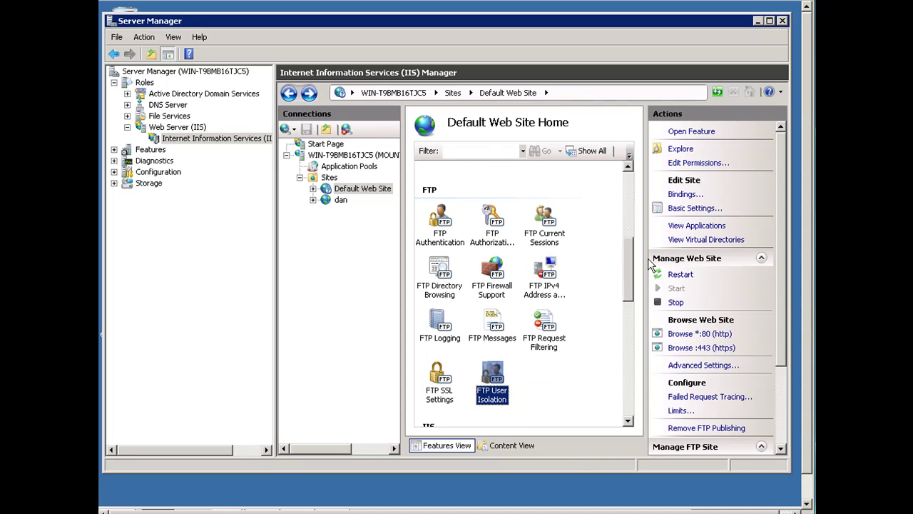
{"action": "left_click_drag", "start_coordinate": [781, 270], "coordinate": [780, 324]}
{"action": "left_click", "coordinate": [680, 391]}
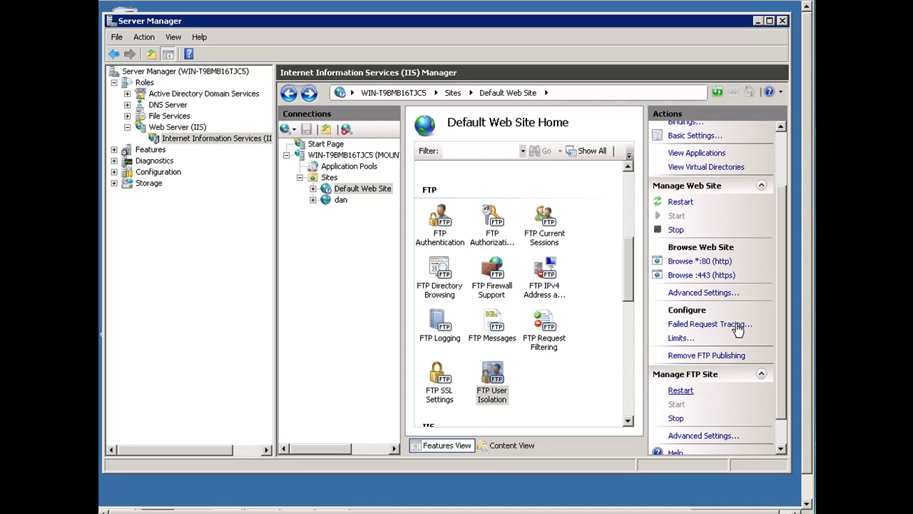
{"action": "scroll", "coordinate": [779, 374], "scroll_direction": "down", "scroll_amount": 1}
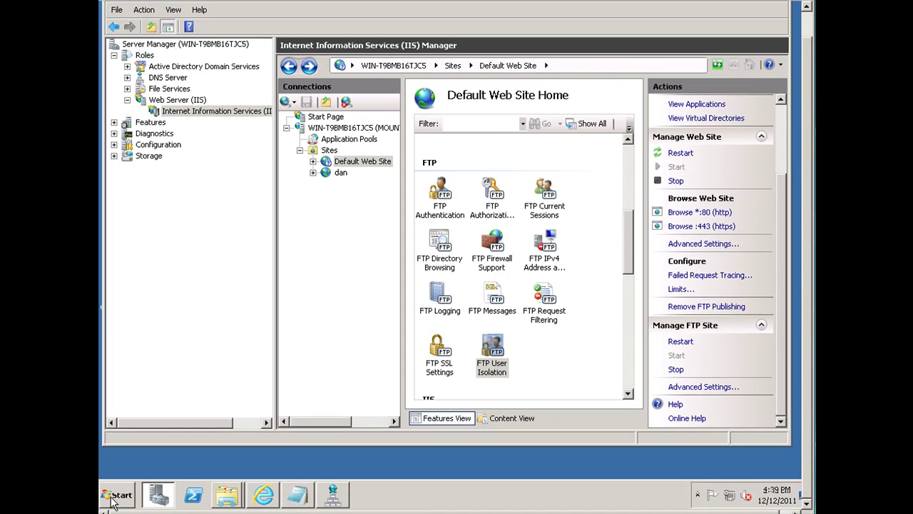
Launch Windows Firewall with Advanced Security and scroll Inbound Rules to FTP Server (FTP Traffic-In)
{"action": "left_click", "coordinate": [117, 494]}
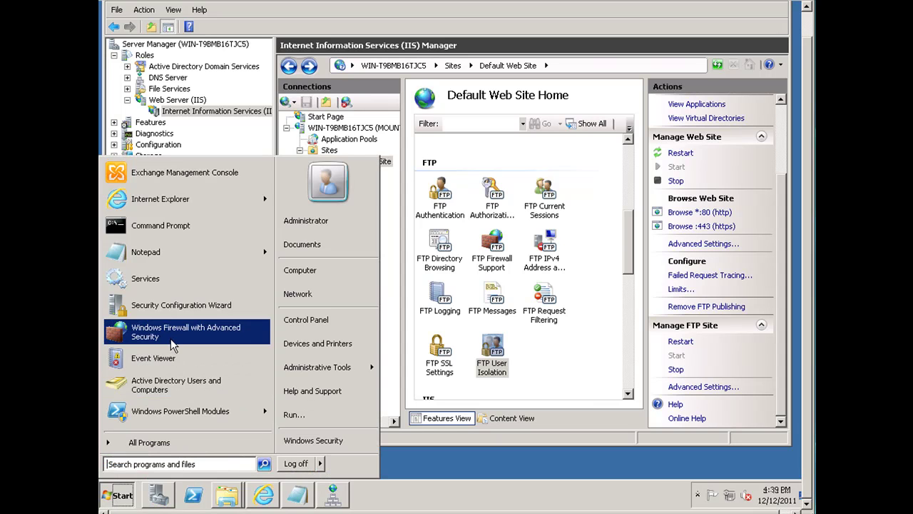
{"action": "left_click", "coordinate": [171, 335]}
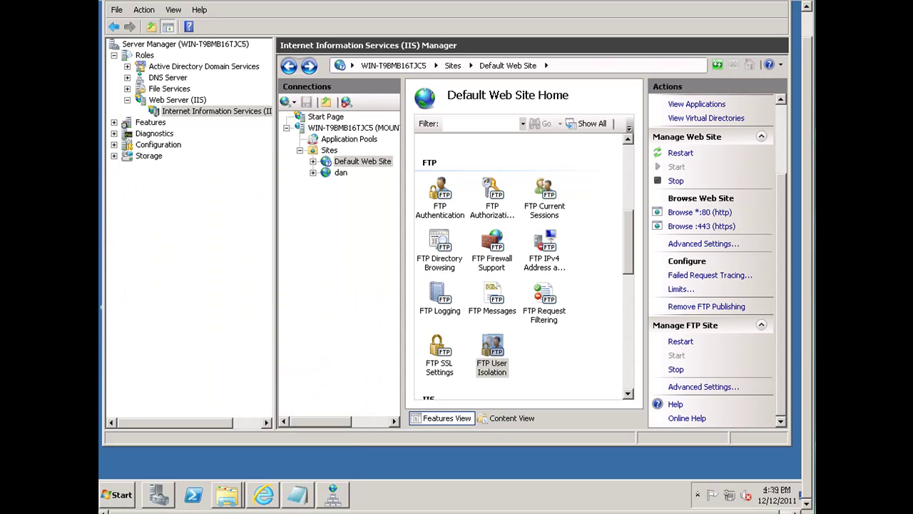
{"action": "left_click", "coordinate": [120, 496]}
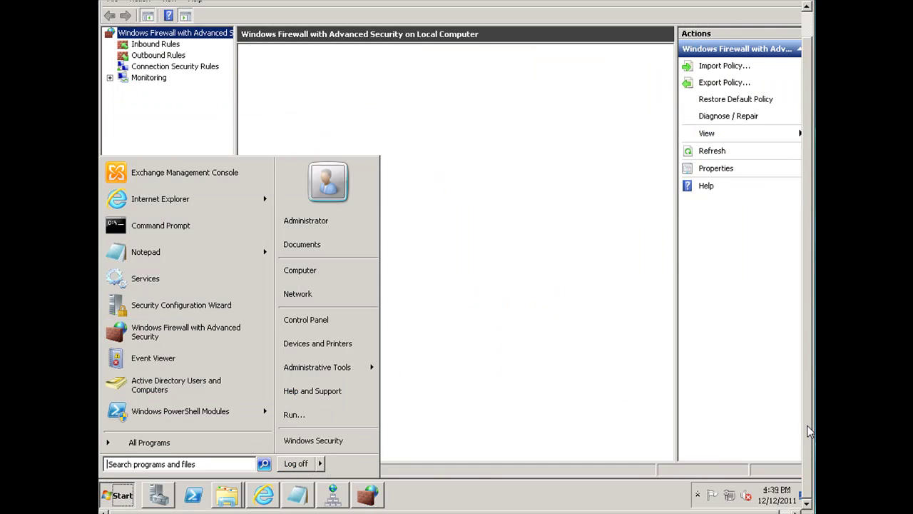
{"action": "left_click_drag", "start_coordinate": [807, 427], "coordinate": [805, 383]}
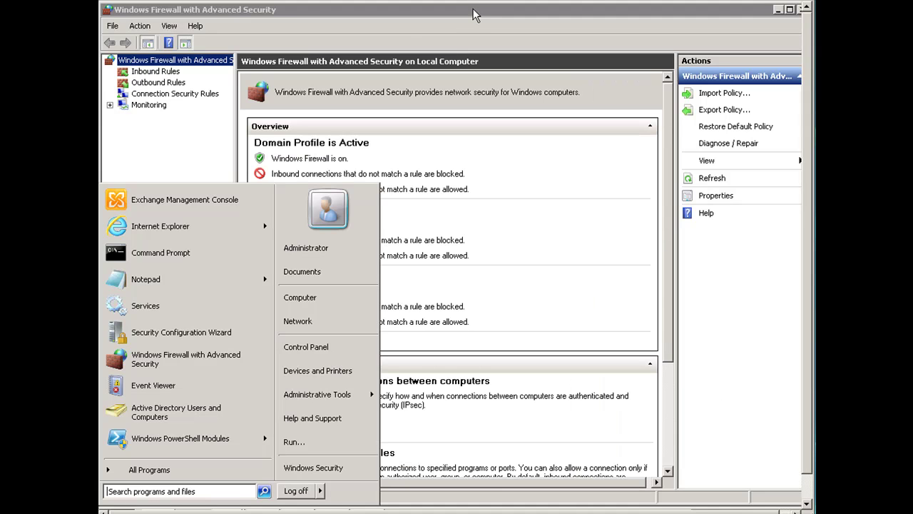
{"action": "left_click", "coordinate": [473, 8]}
{"action": "left_click", "coordinate": [157, 72]}
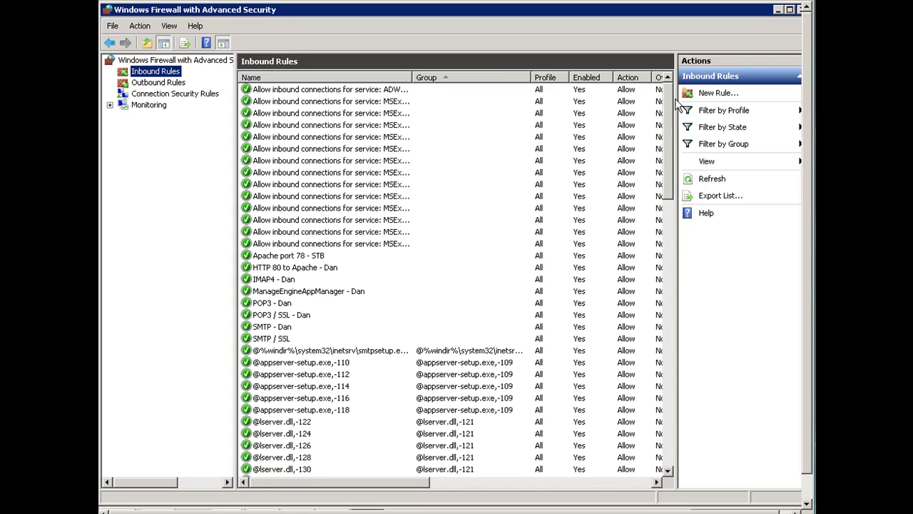
{"action": "left_click_drag", "start_coordinate": [672, 103], "coordinate": [664, 330]}
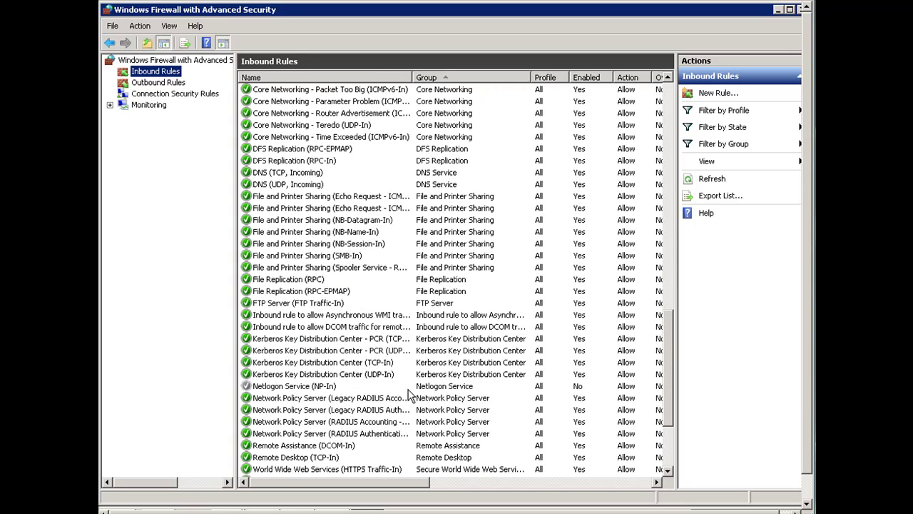
Select FTP Server (FTP Traffic-In) and verify Enabled reads Yes and Action reads Allow
{"action": "left_click", "coordinate": [330, 306]}
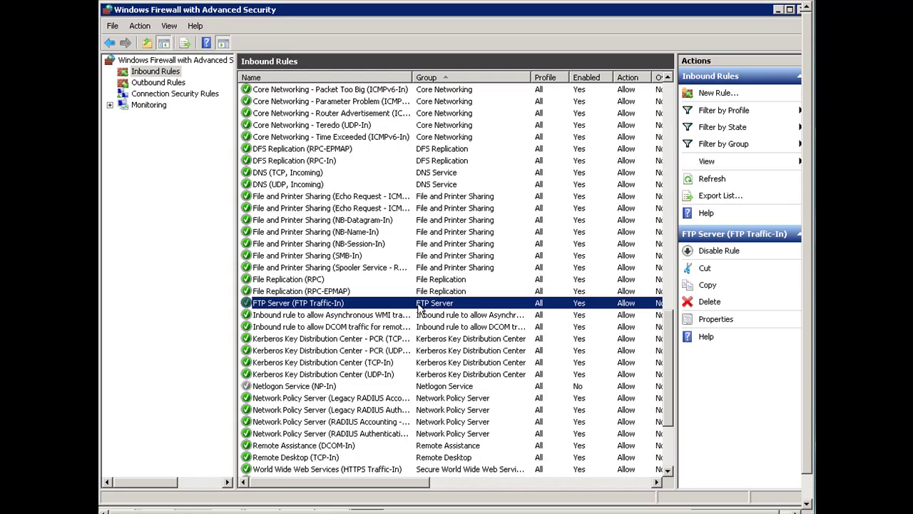
{"action": "left_click_drag", "start_coordinate": [376, 482], "coordinate": [354, 484]}
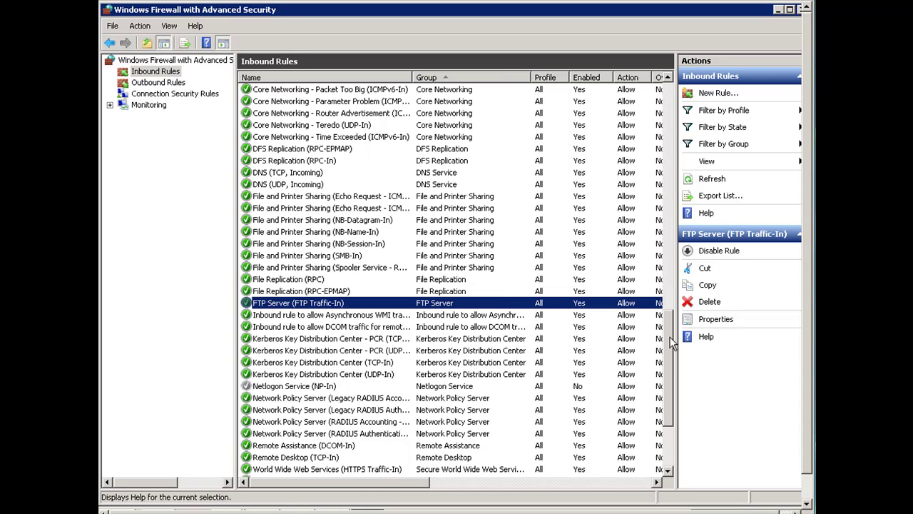
{"action": "left_click_drag", "start_coordinate": [673, 344], "coordinate": [551, 329]}
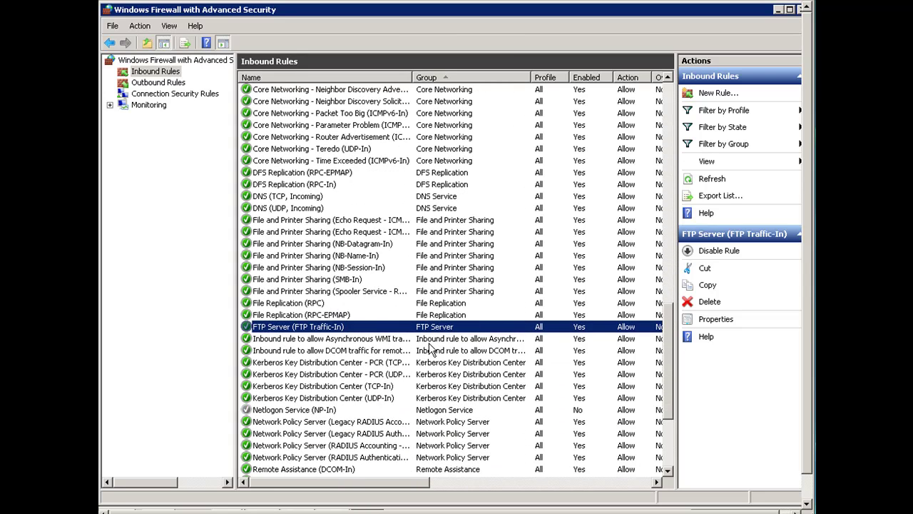